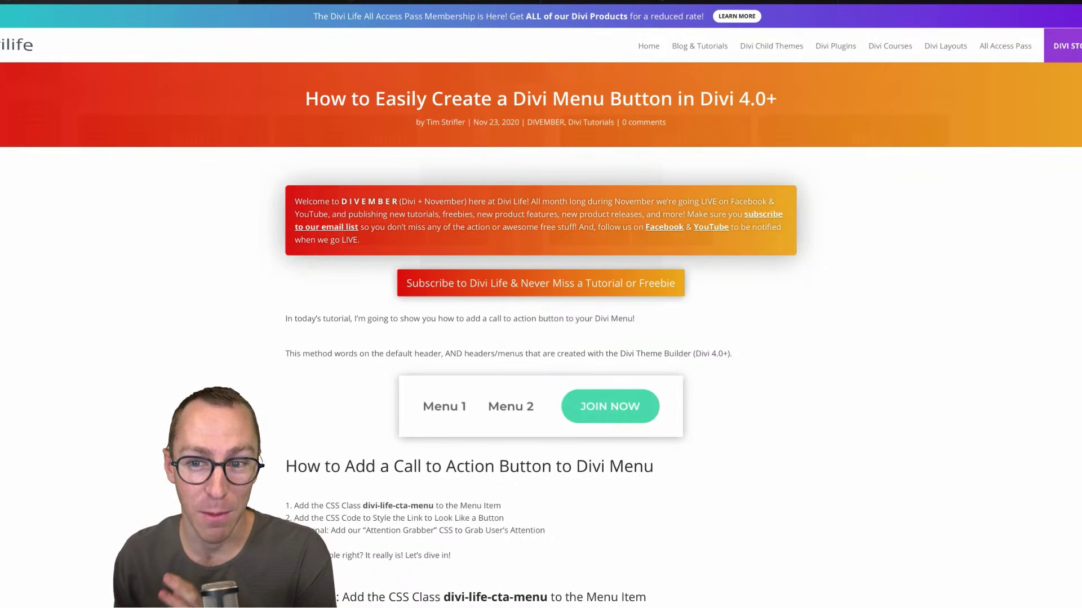
Go back to the DIVEMBER category page and browse its posts
scroll(732, 507, down, 2)
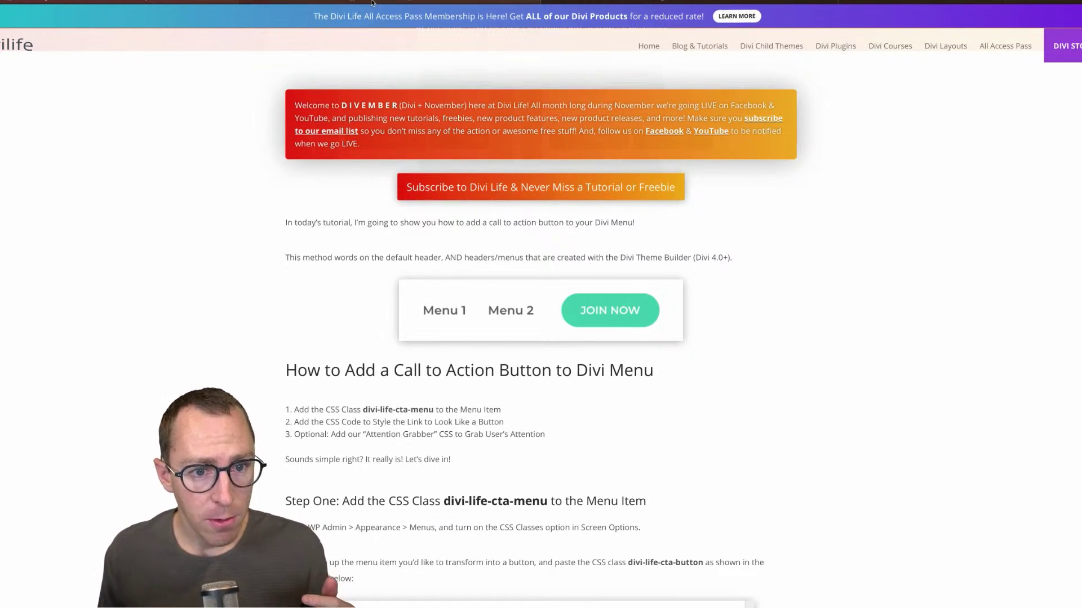
key(alt+Left)
scroll(541, 316, down, 7)
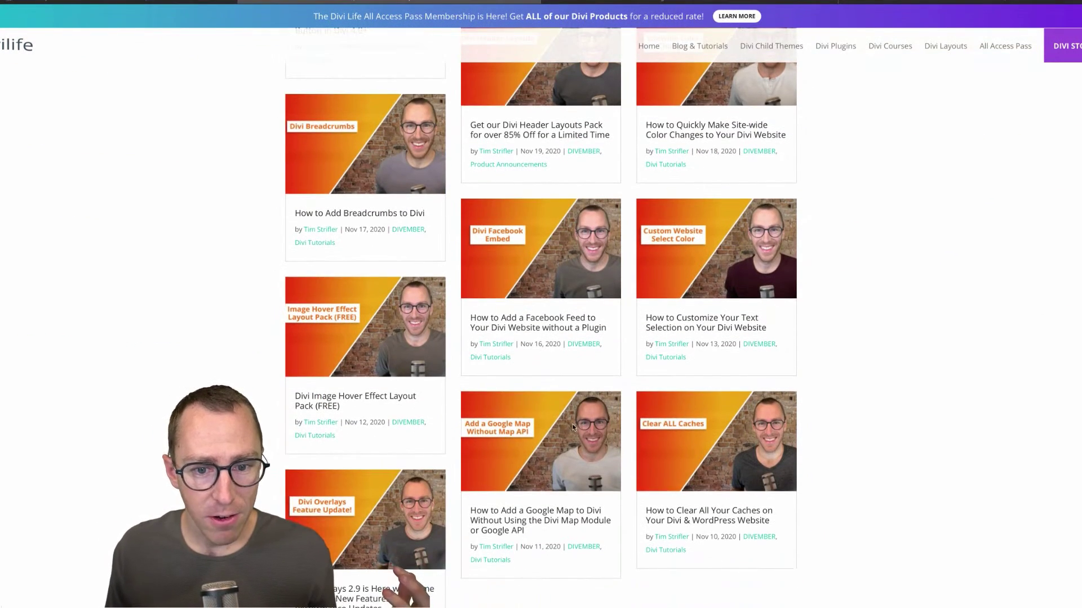
scroll(620, 281, up, 2)
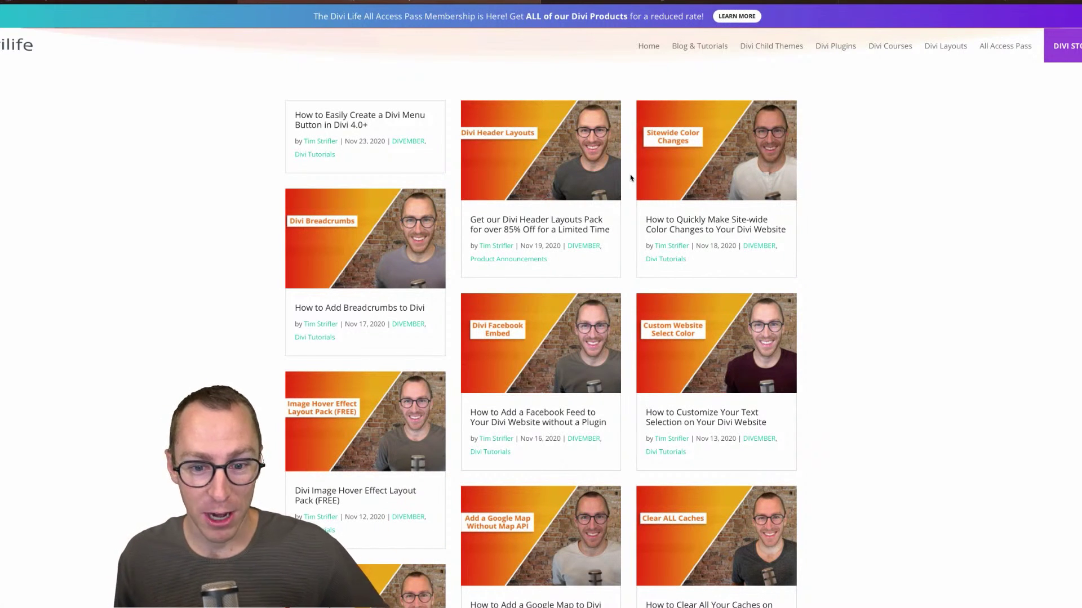
Skim the Divi Header Layouts post, then return to the menu button tutorial
click(556, 163)
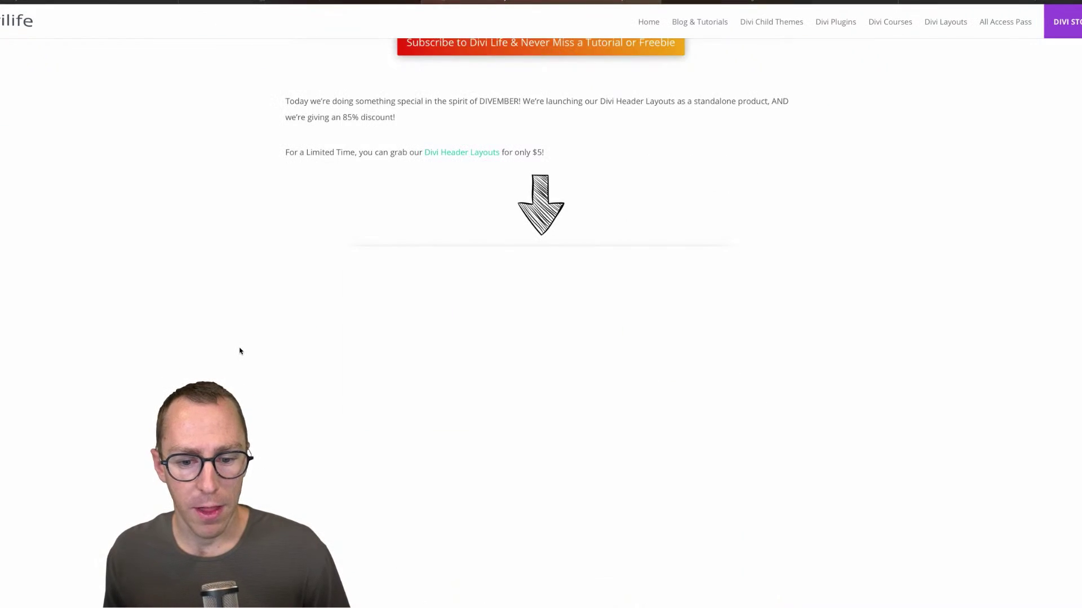
scroll(240, 351, down, 20)
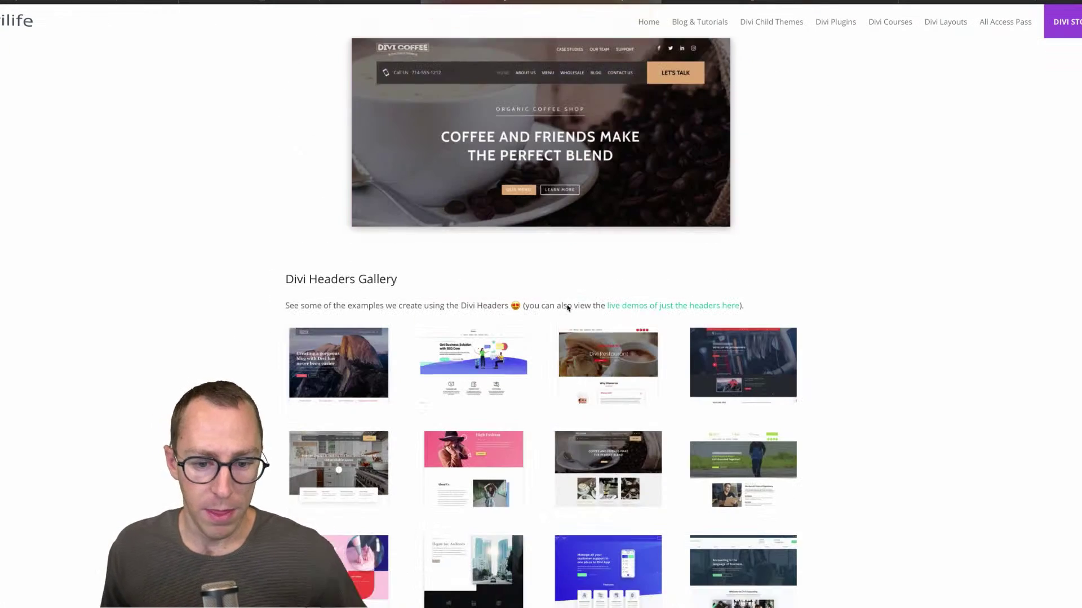
scroll(568, 308, down, 2)
scroll(389, 52, up, 20)
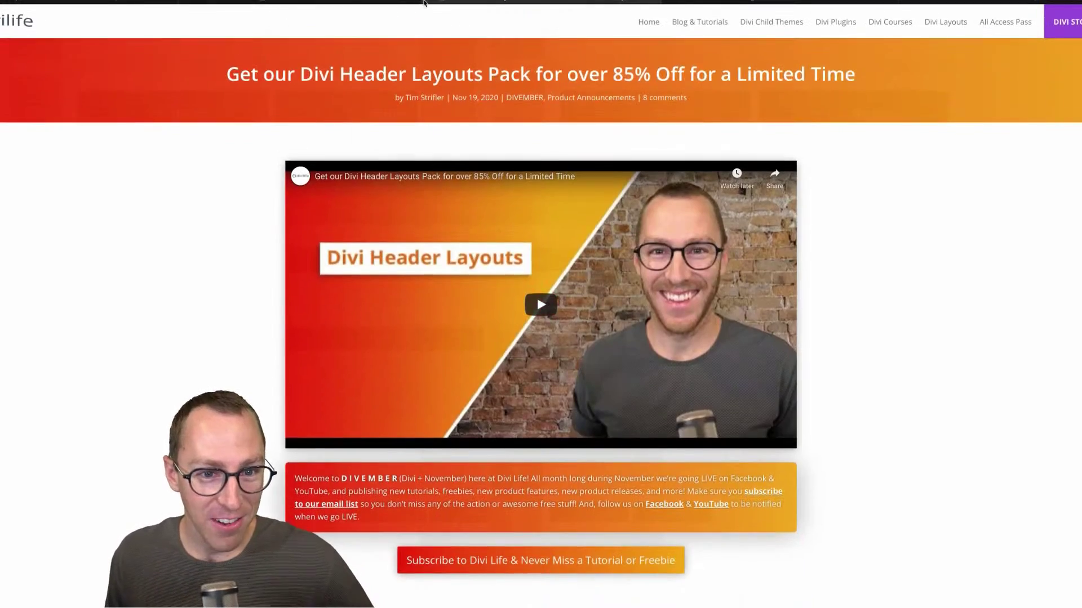
key(alt+Left)
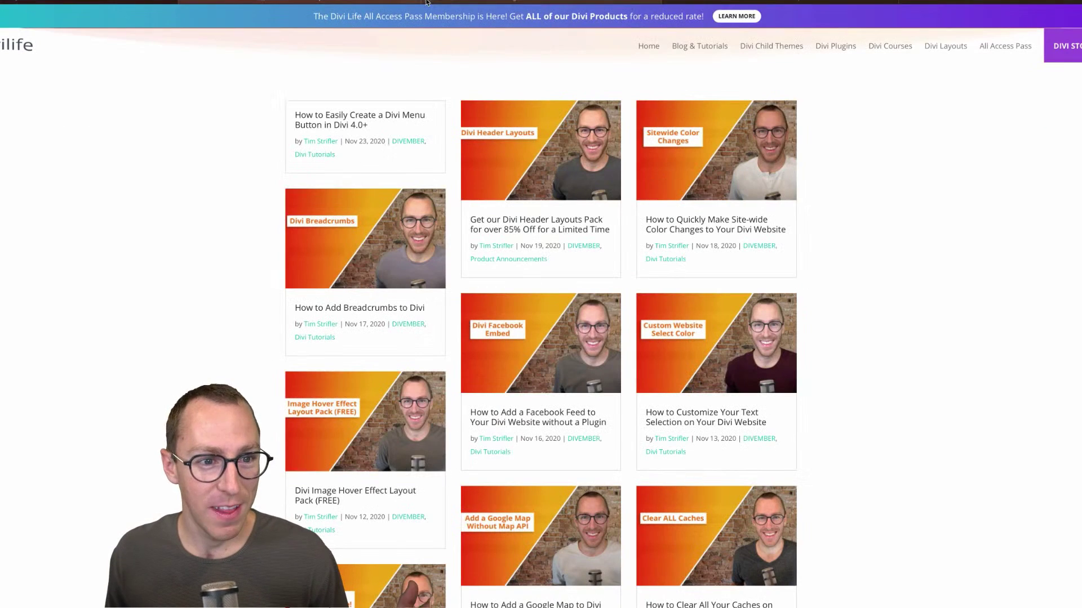
click(143, 10)
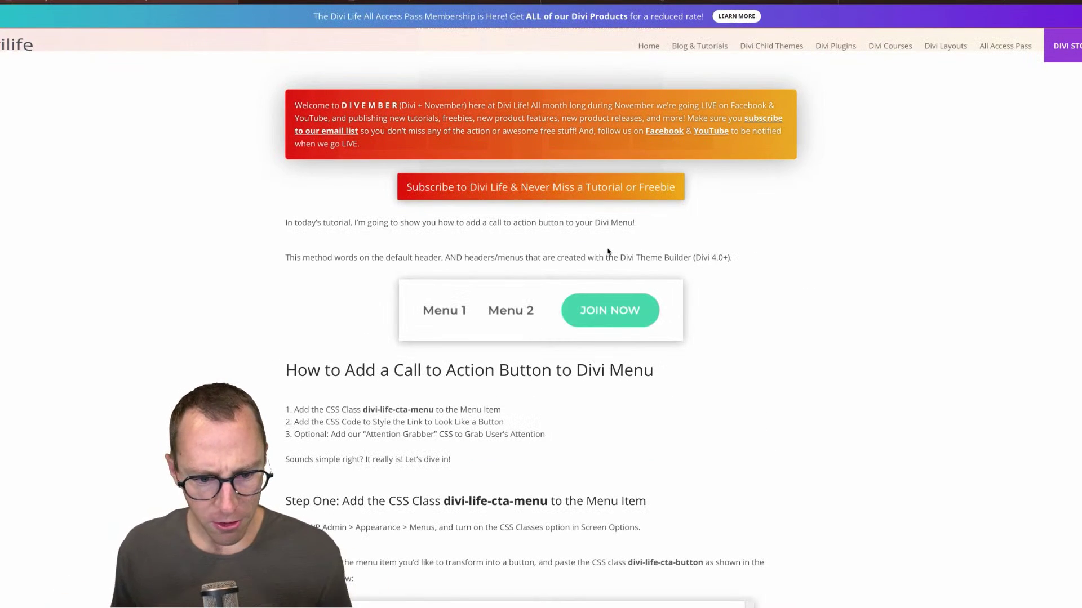
scroll(608, 252, down, 3)
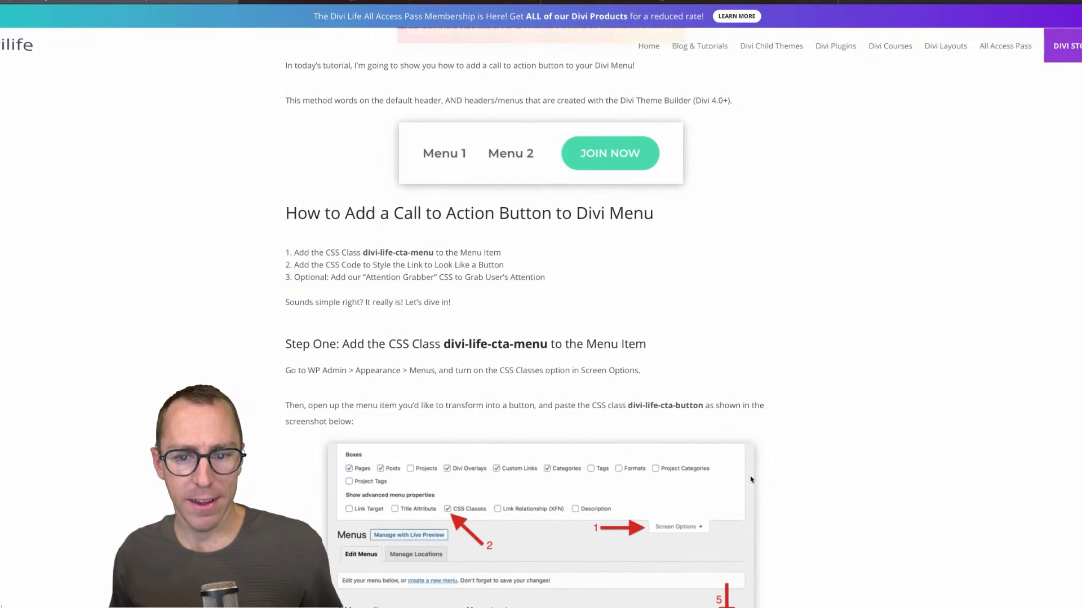
scroll(757, 326, up, 1)
scroll(758, 325, up, 3)
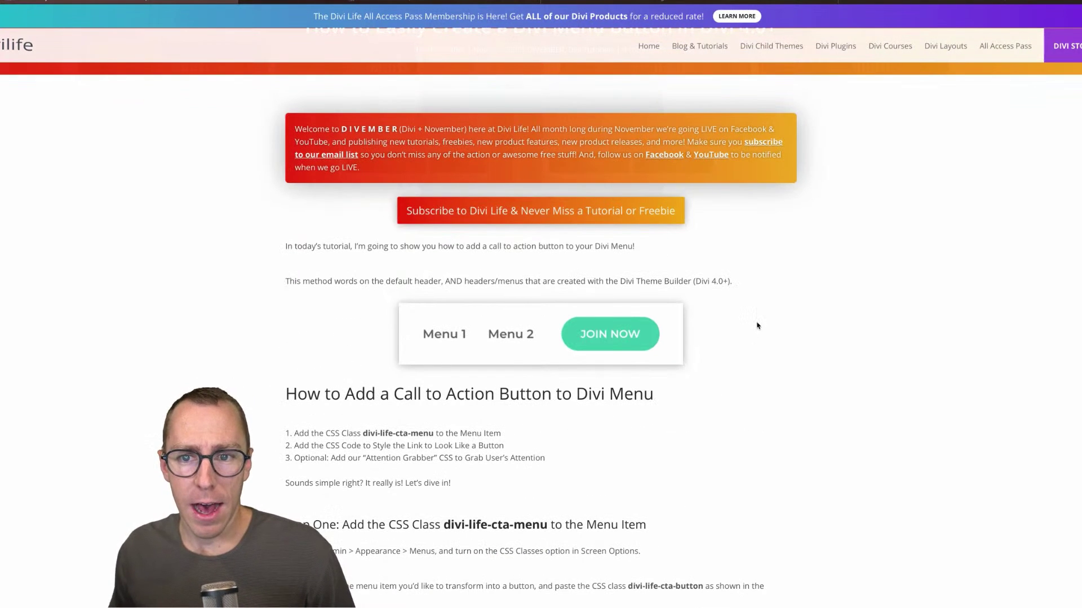
Open Appearance > Menus in the WordPress admin
click(682, 3)
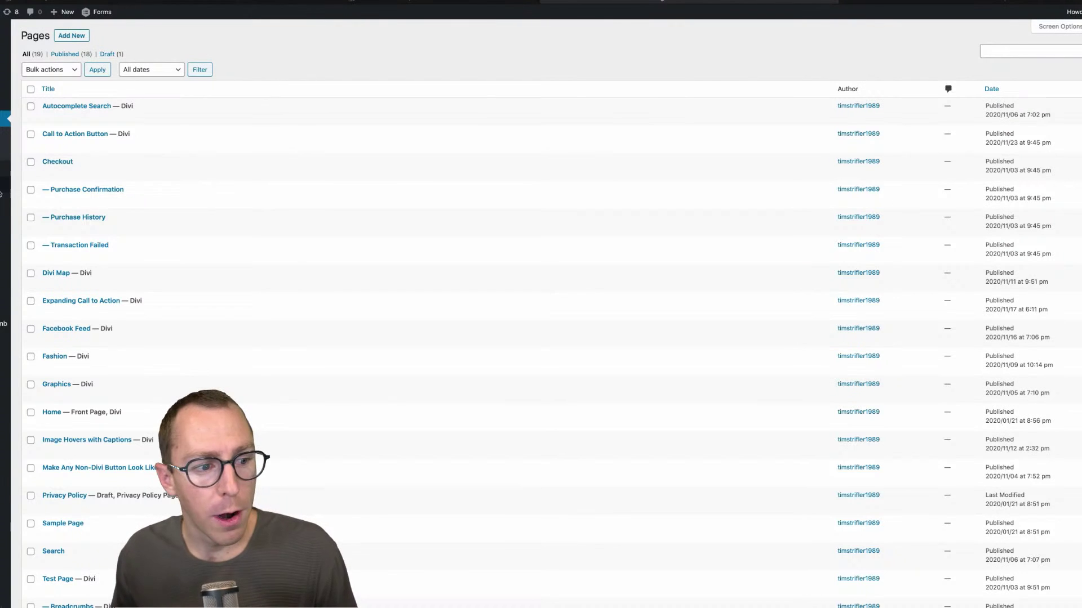
mouse_move(6, 204)
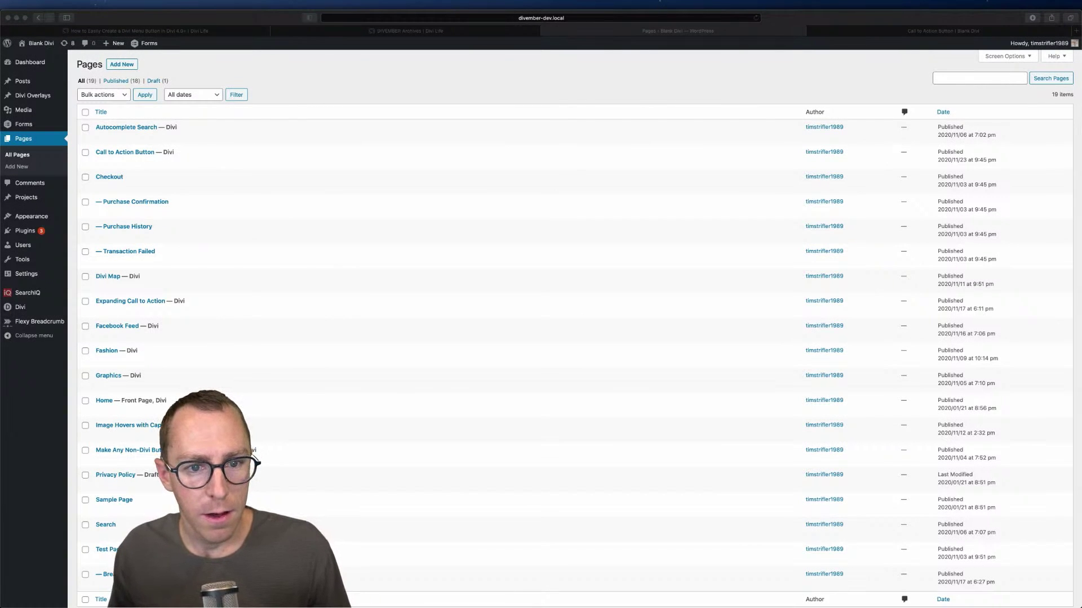
click(328, 65)
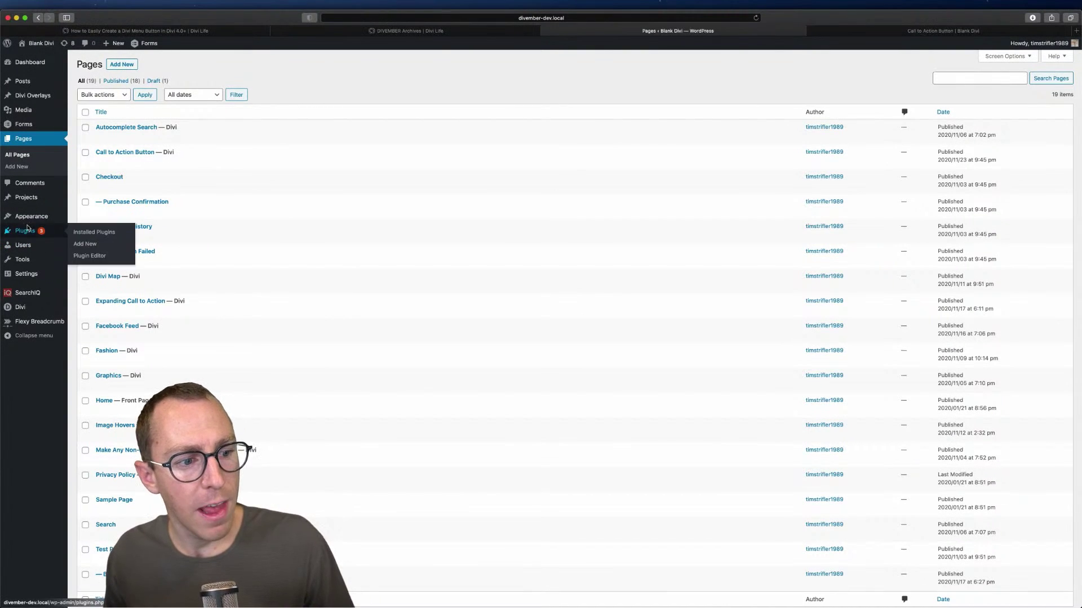
mouse_move(37, 219)
click(82, 253)
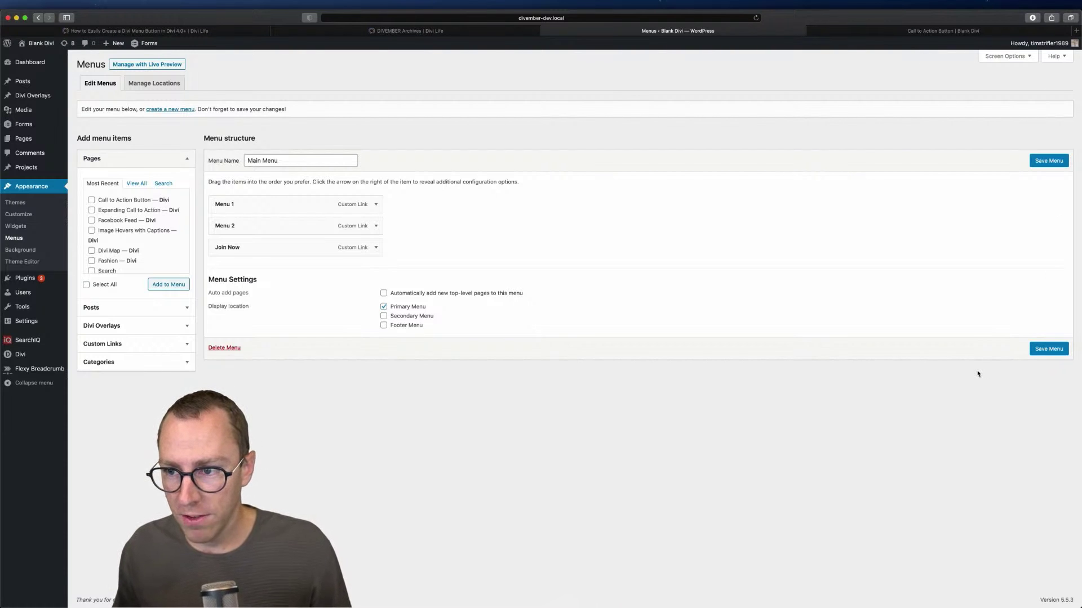
Enable CSS Classes in Screen Options and expand the Join Now menu item
click(998, 56)
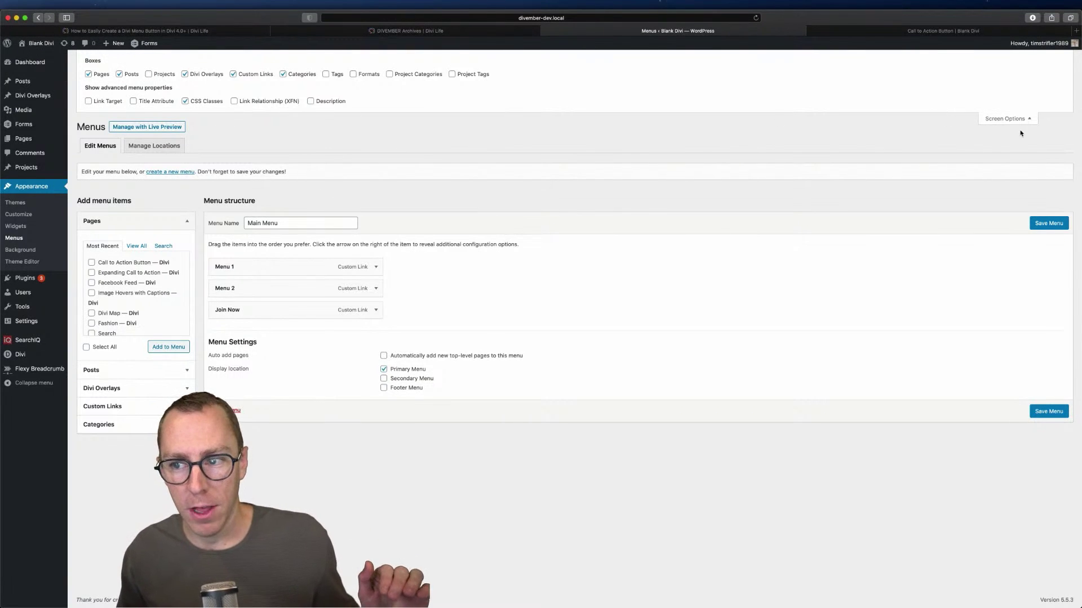
click(1007, 119)
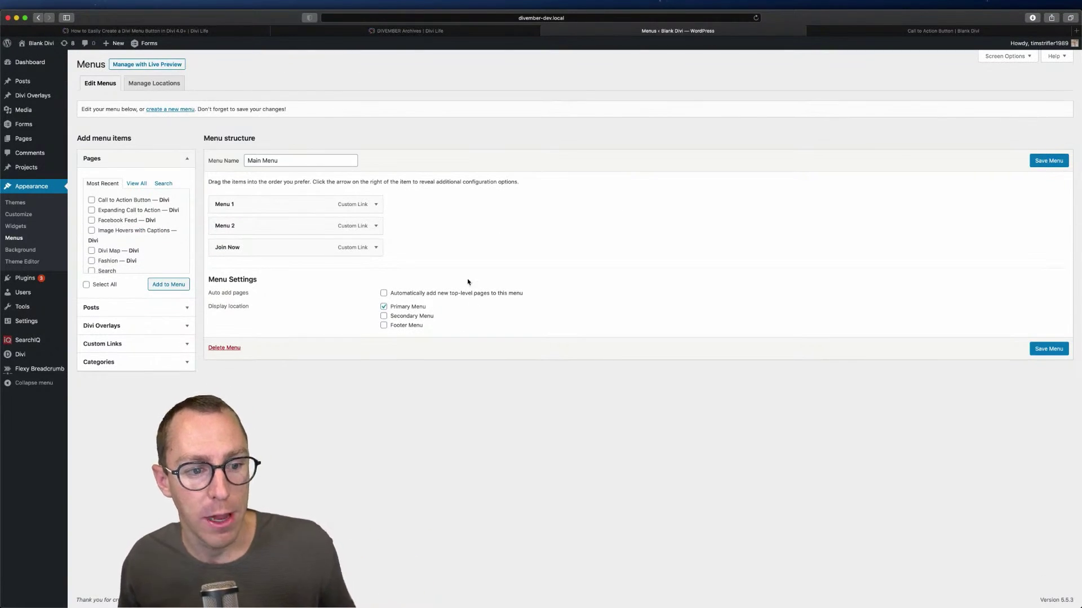
click(375, 248)
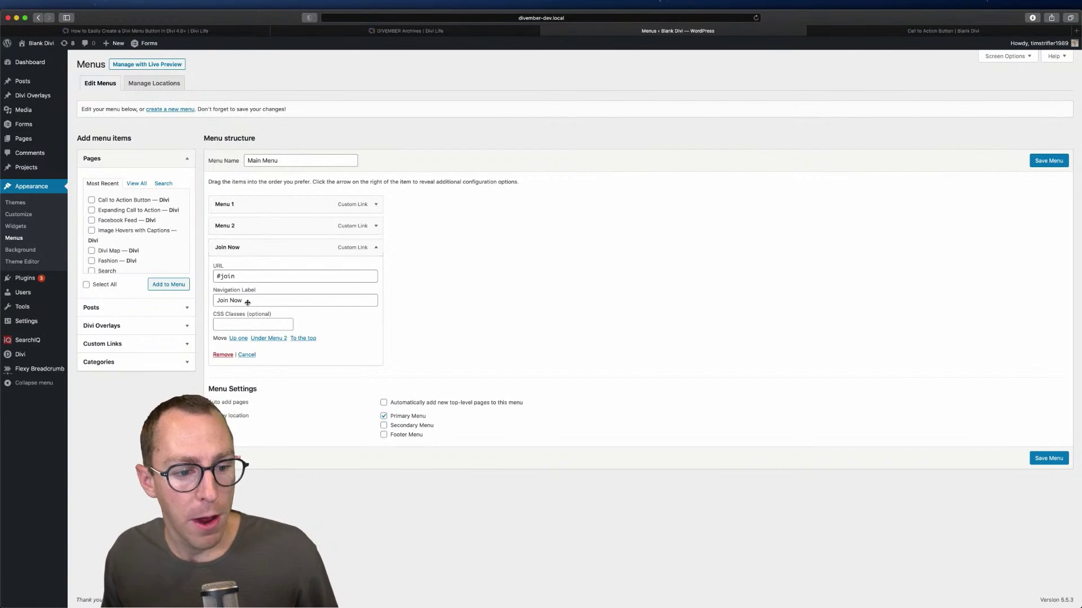
Select the class name divi-life-cta-menu in the Divi Life tutorial article
click(156, 29)
scroll(483, 394, down, 4)
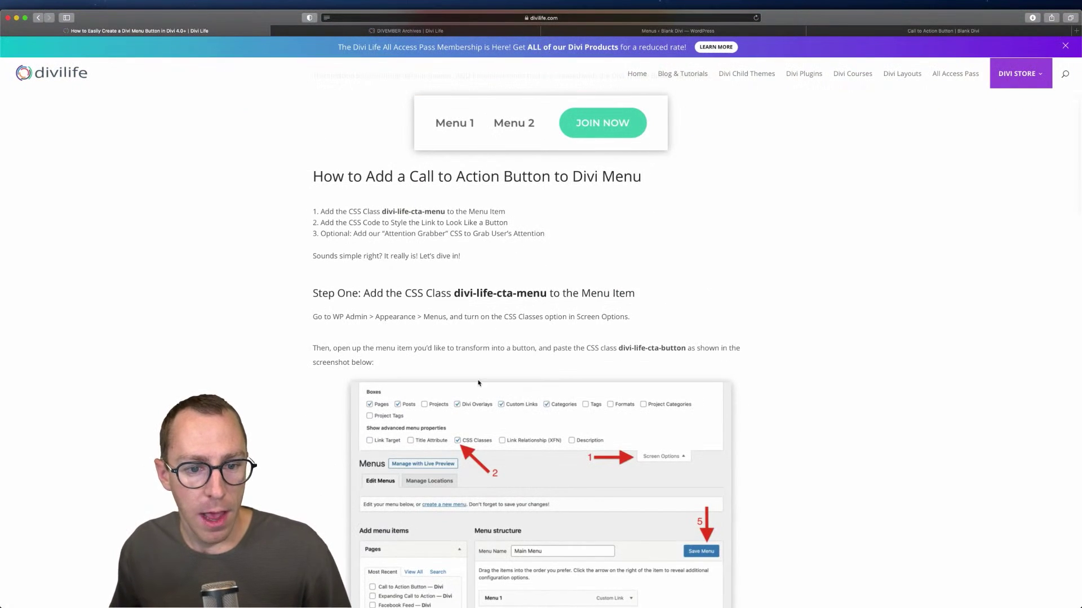
scroll(419, 212, up, 1)
drag(384, 221, 444, 217)
key(super+c)
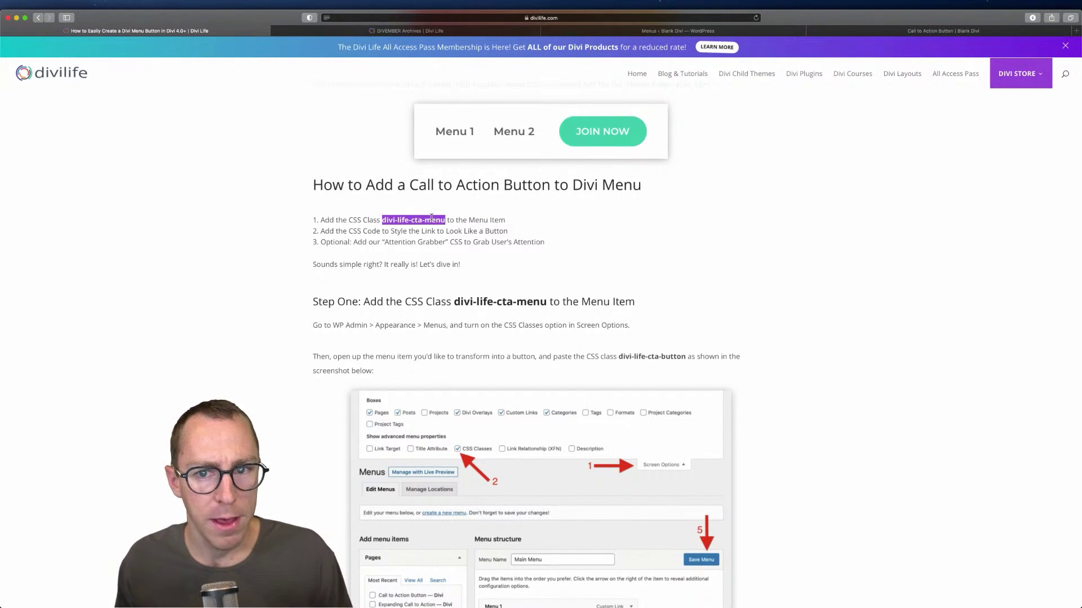
Paste divi-life-cta-menu into Join Now's CSS Classes field, trim stray characters, and save Main Menu
click(648, 31)
click(262, 327)
key(super+v)
key(Escape)
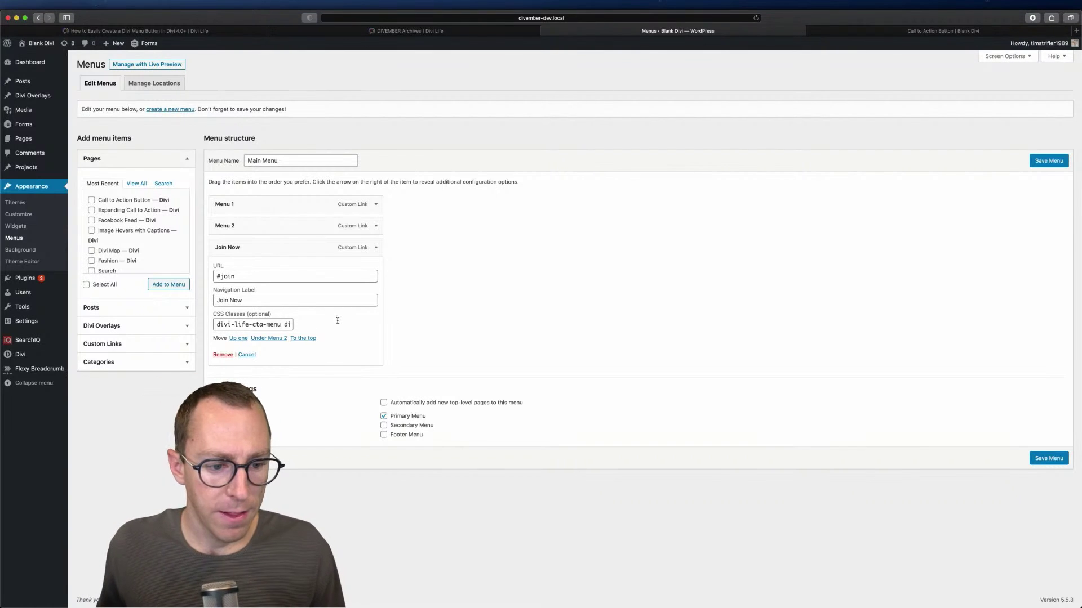
click(284, 326)
key(BackSpace)
key(BackSpace)
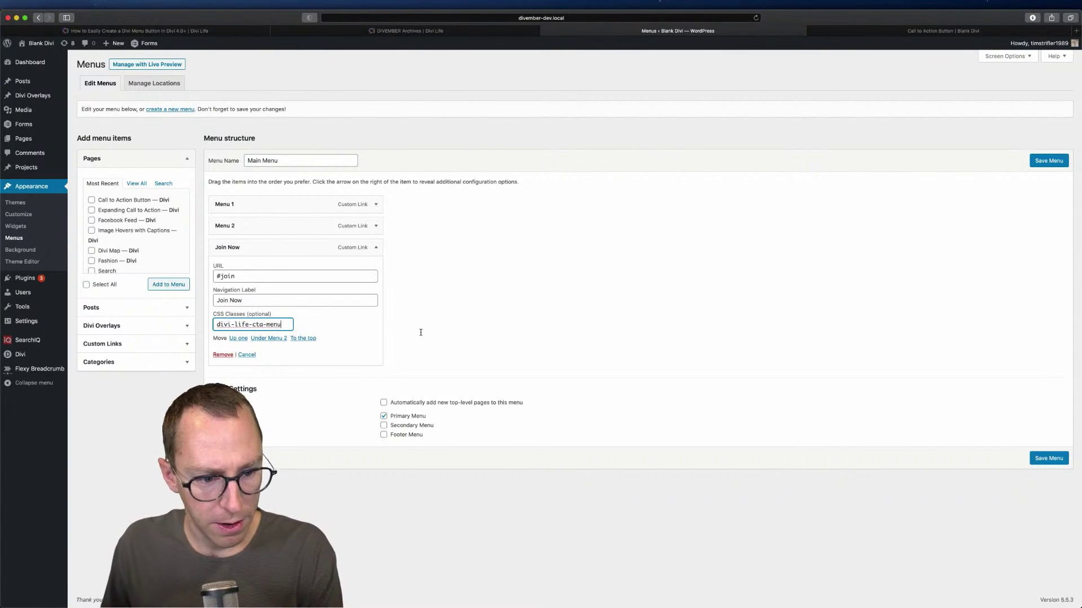
click(524, 317)
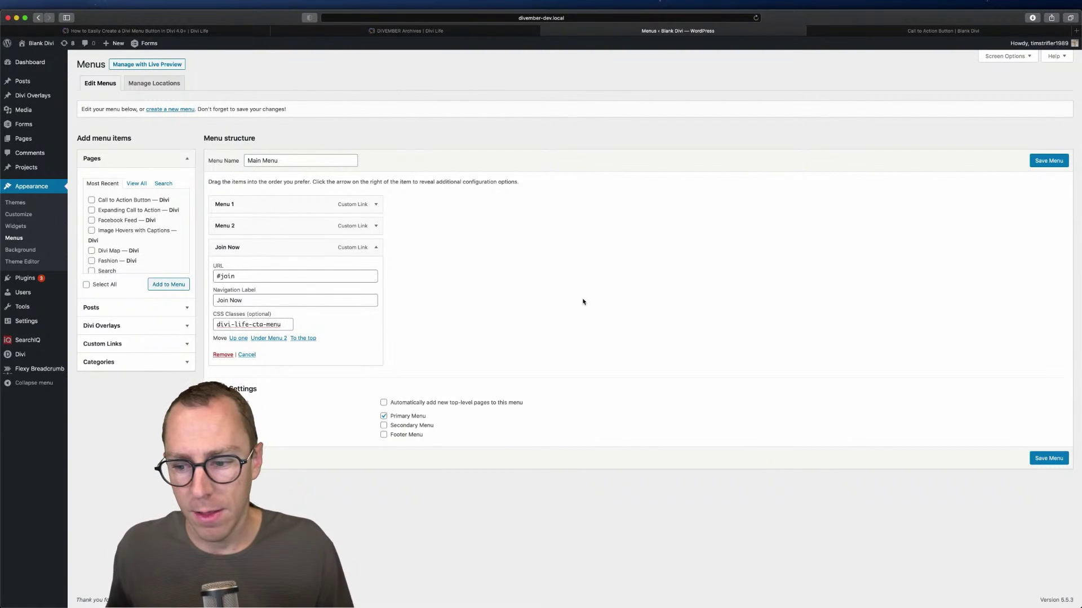
click(1051, 459)
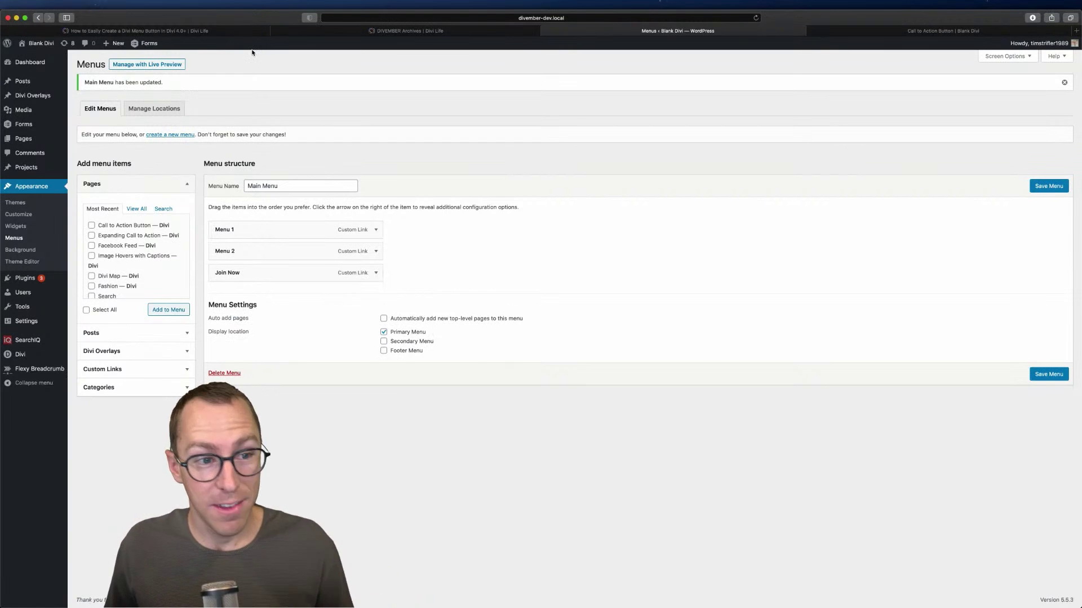
Select the tutorial's .divi-life-cta-menu button-styling CSS code block
click(224, 31)
scroll(276, 390, down, 5)
scroll(276, 390, down, 6)
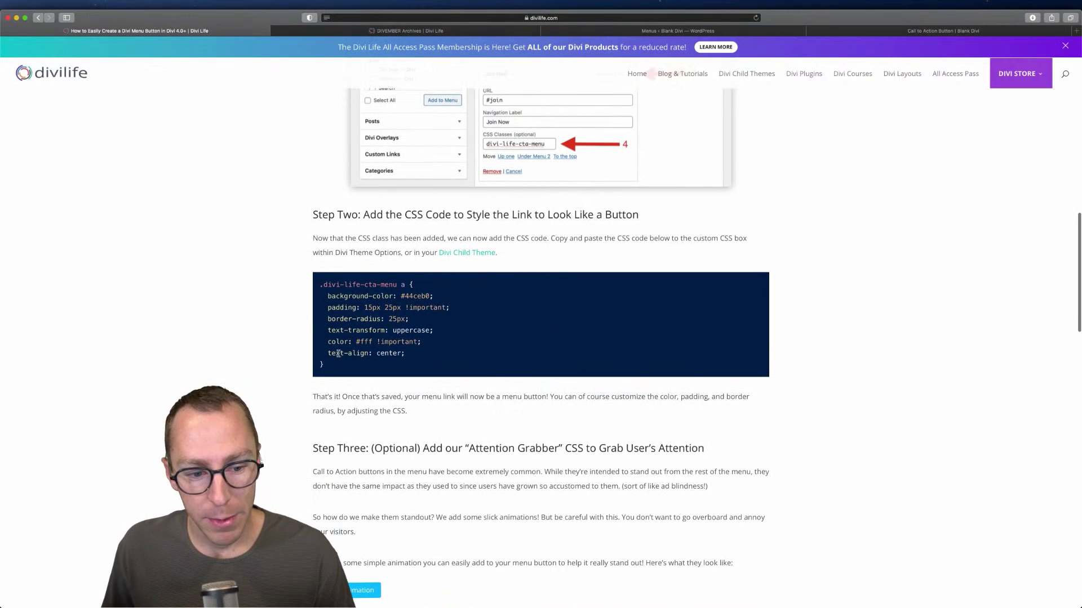
drag(333, 367, 316, 289)
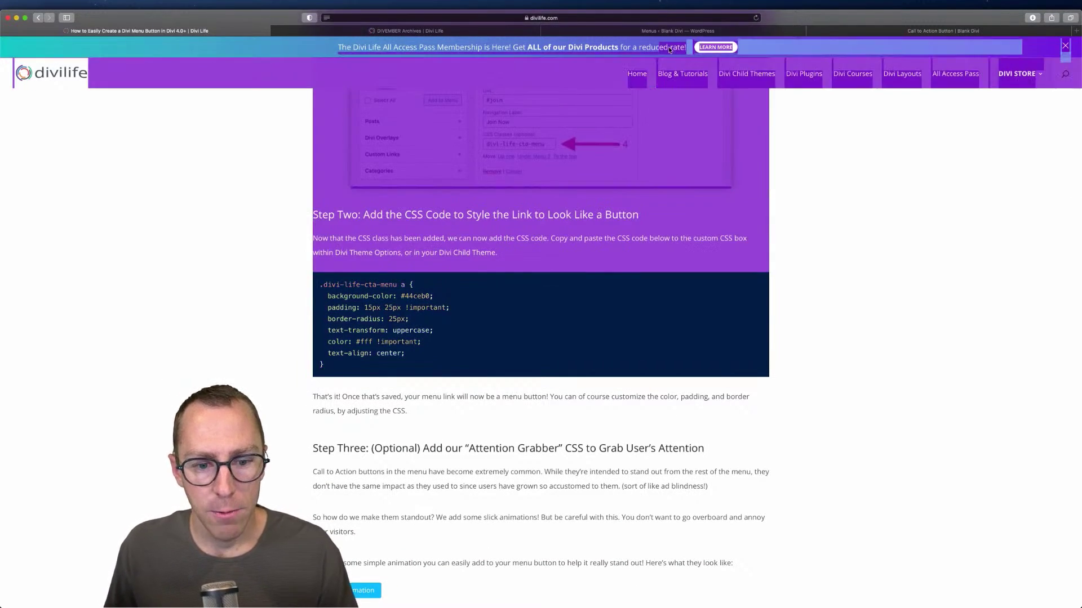
drag(333, 368, 321, 279)
key(super+c)
Paste the .divi-life-cta-menu a rule into Divi Theme Options Custom CSS and save
click(662, 31)
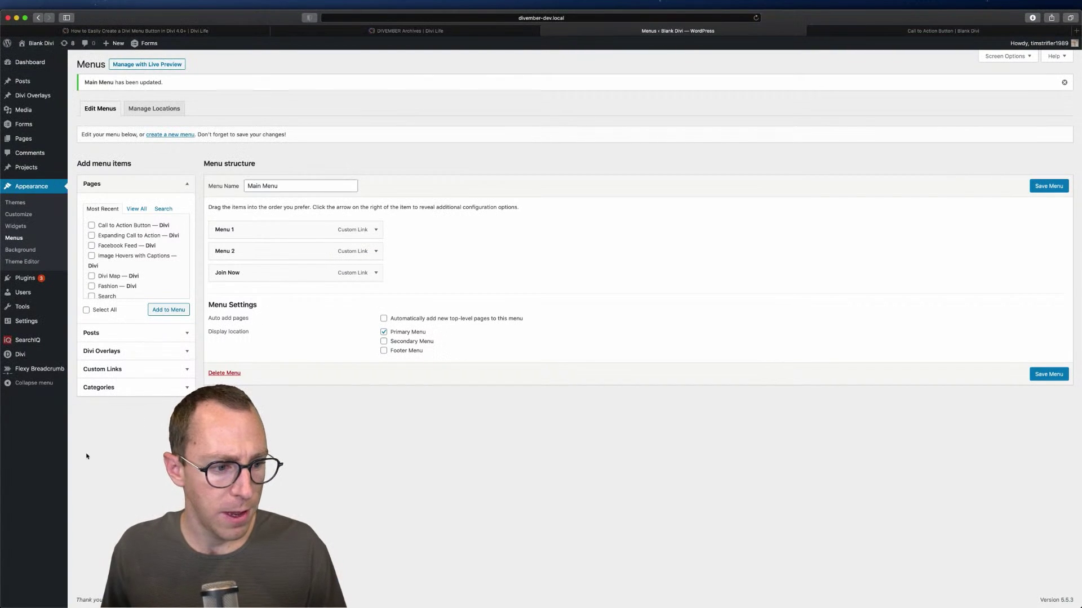
click(105, 359)
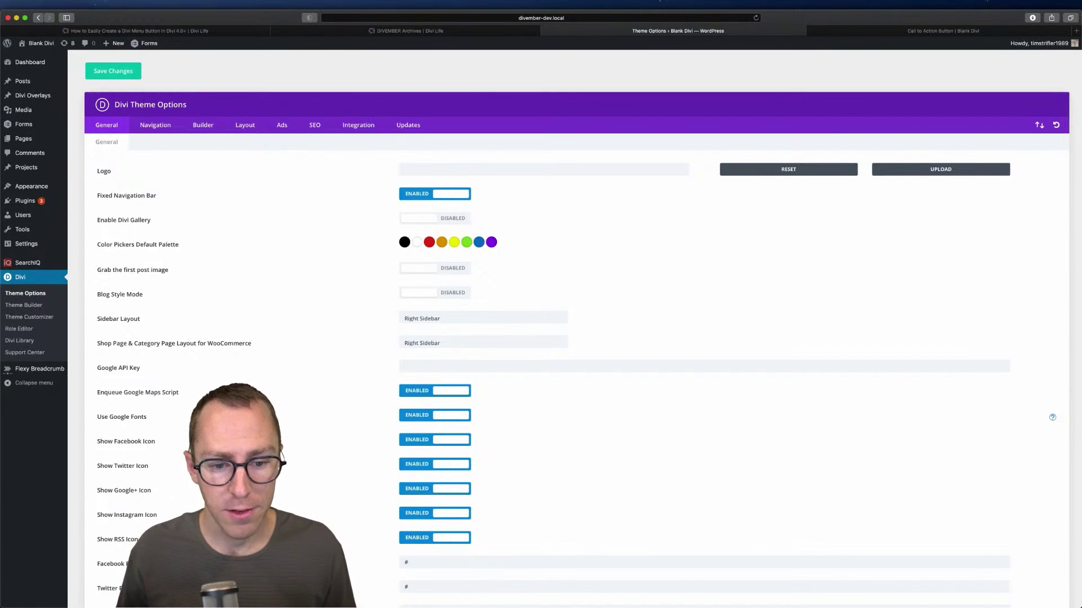
scroll(643, 572, down, 20)
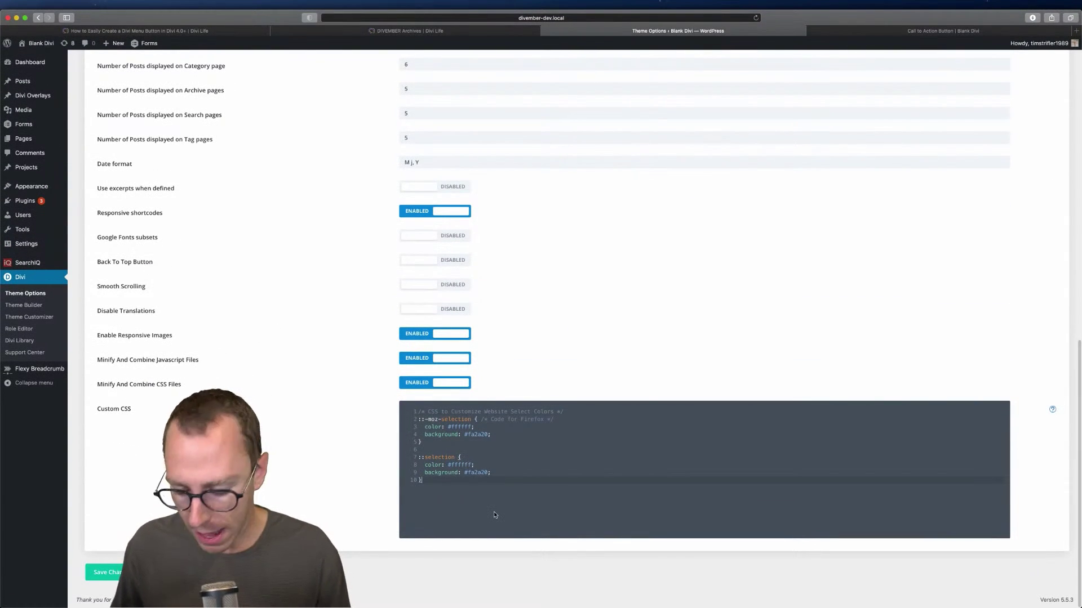
key(Return)
key(Return)
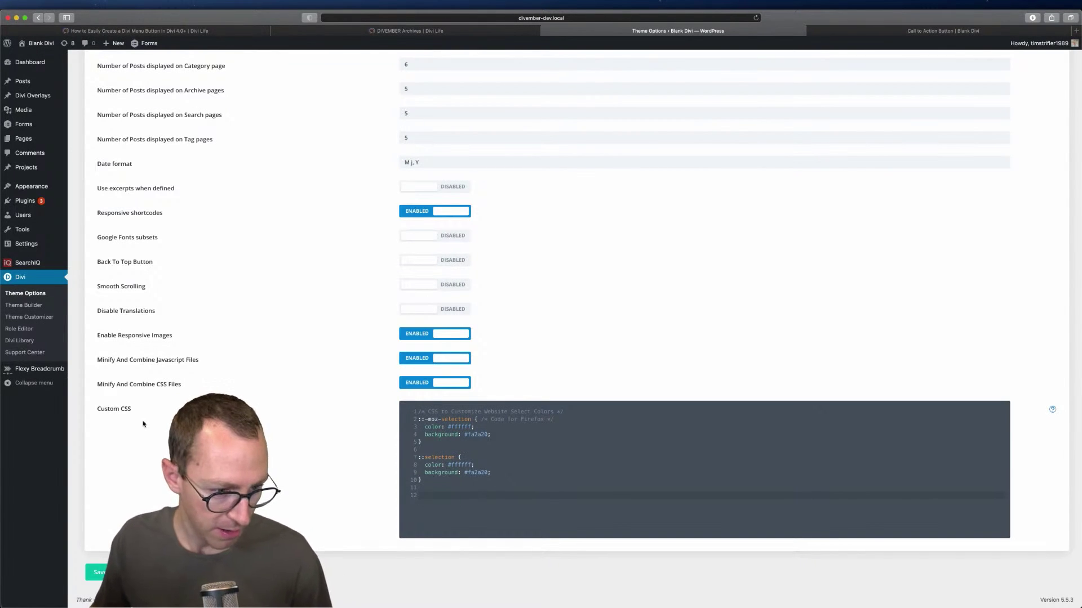
key(super+v)
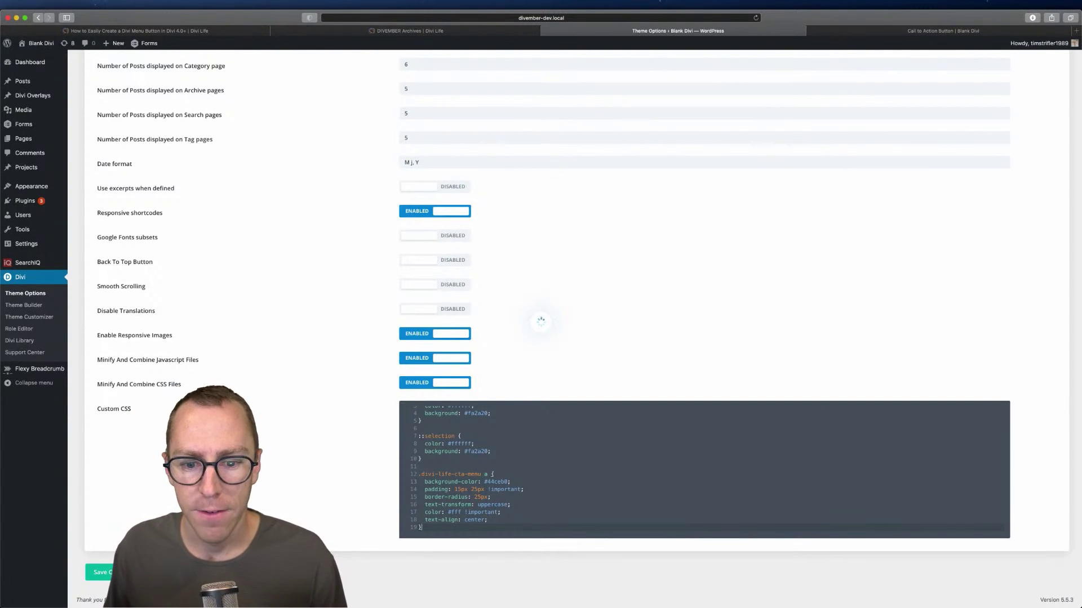
click(877, 32)
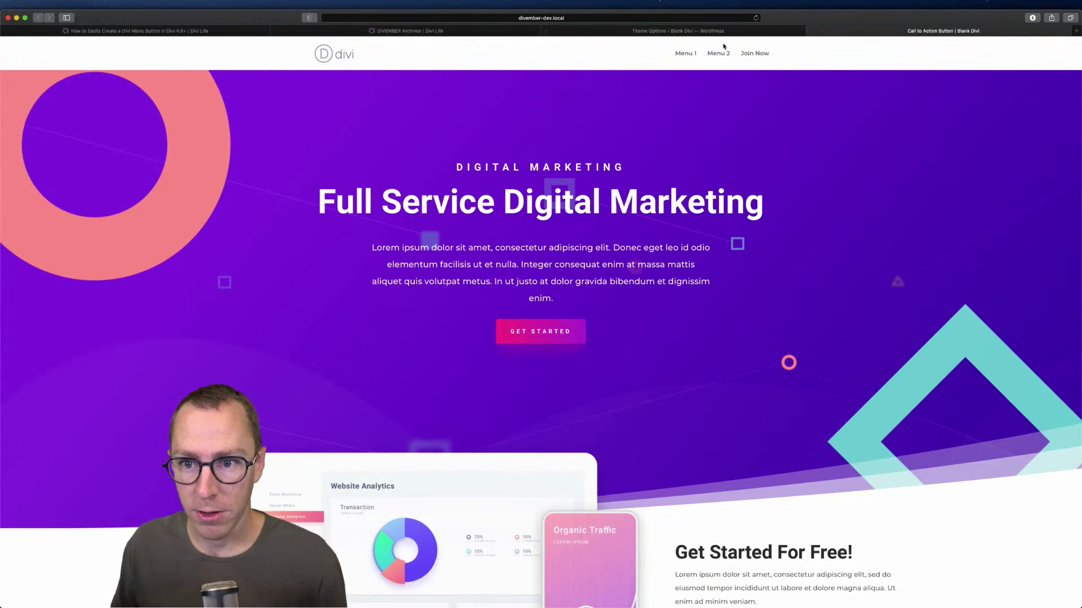
Reload the homepage to show Join Now as a rounded teal button, briefly using the Web Inspector
click(756, 18)
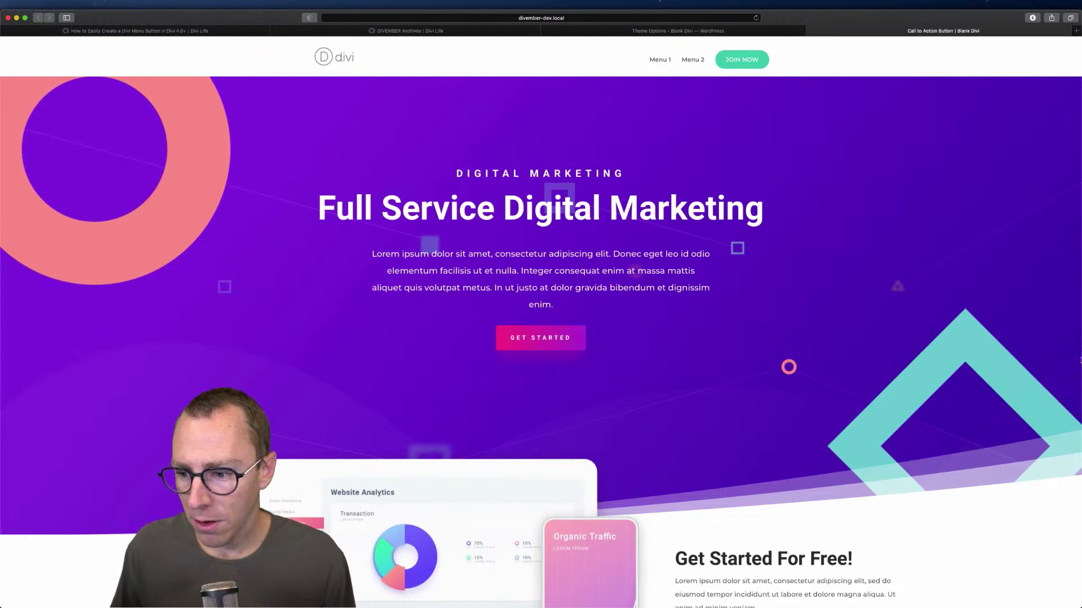
mouse_move(1079, 360)
mouse_down()
mouse_move(1021, 361)
mouse_move(1080, 361)
mouse_up()
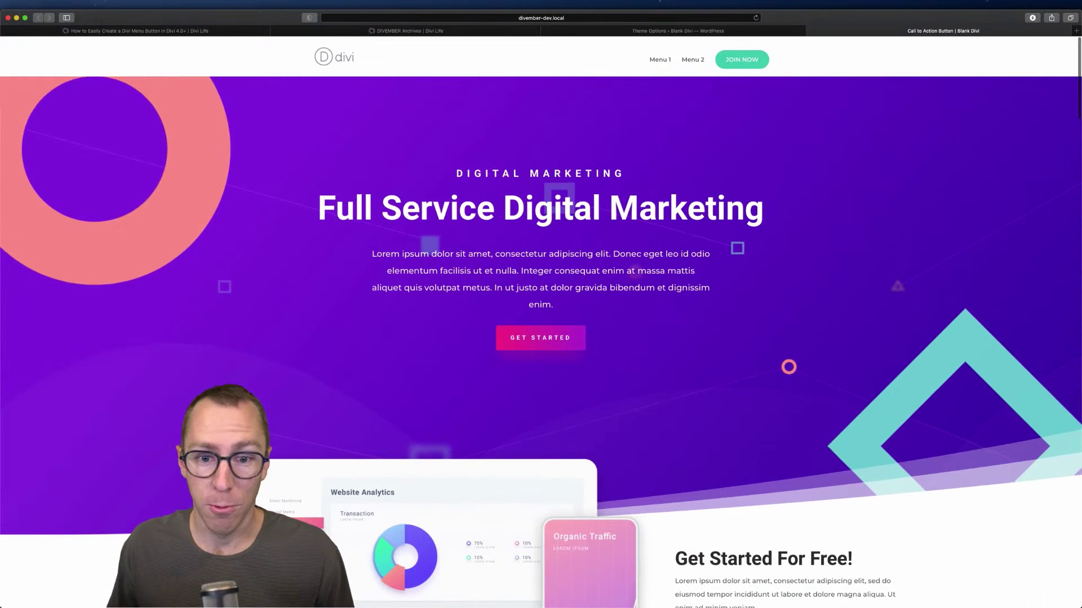
right_click(442, 104)
click(473, 149)
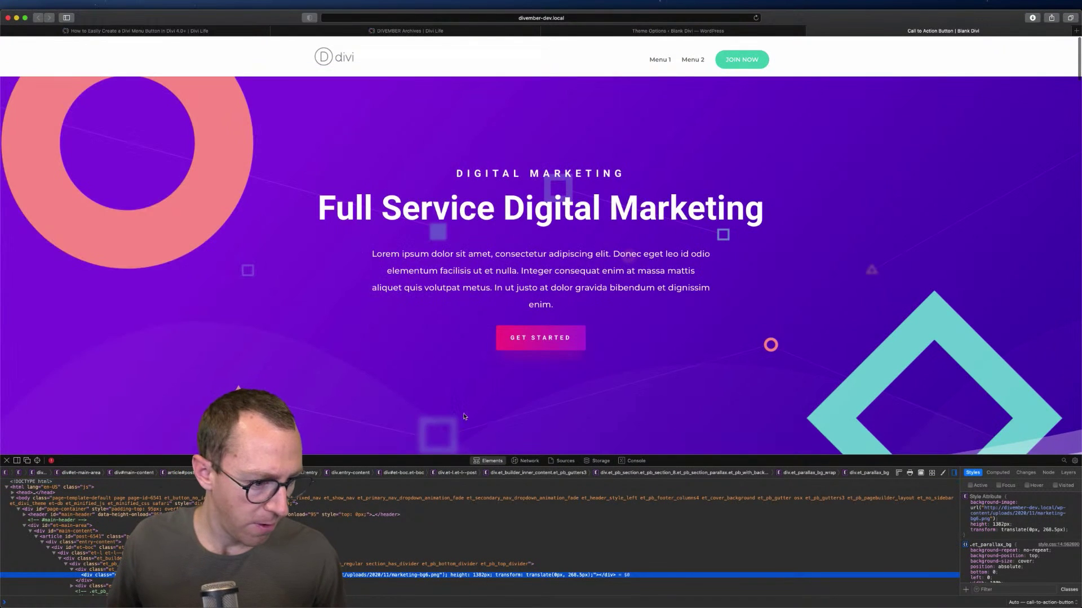
key(super+r)
key(alt+super+i)
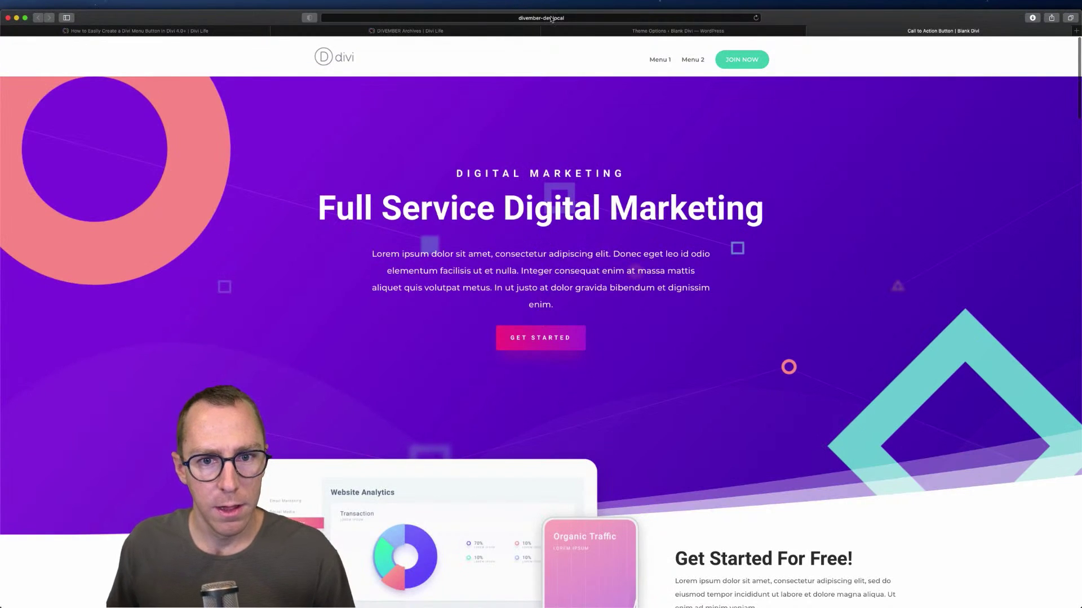
key(super+l)
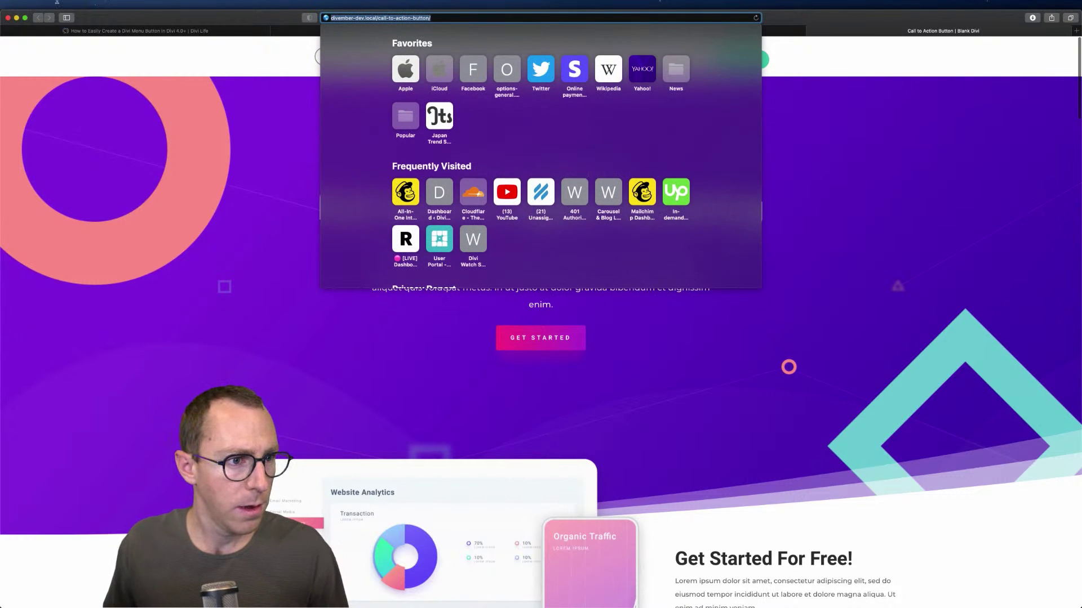
click(57, 5)
click(79, 26)
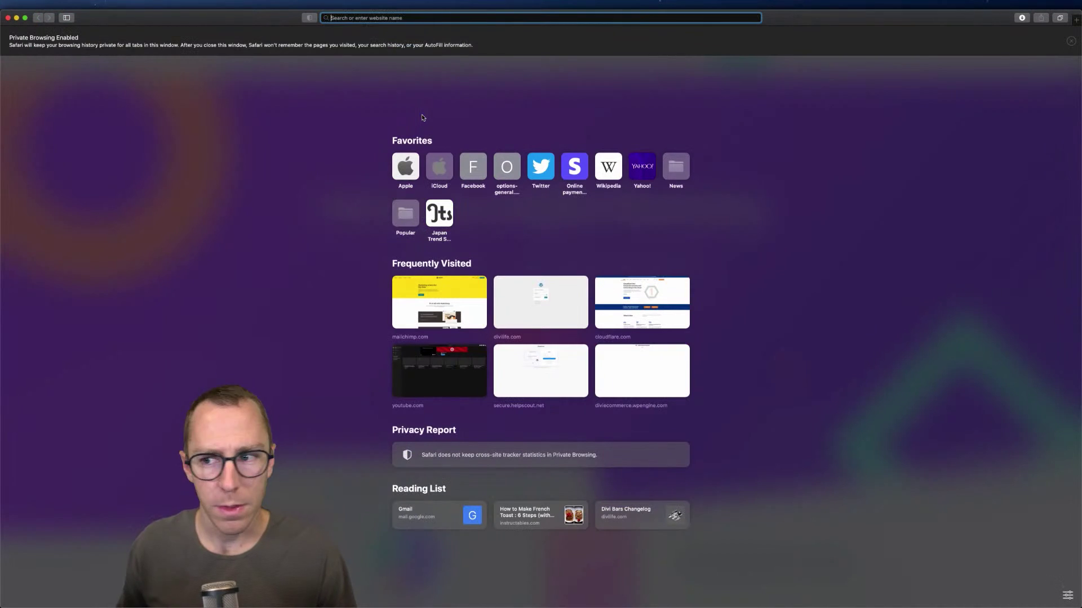
text(divember-dev.local)
key(Return)
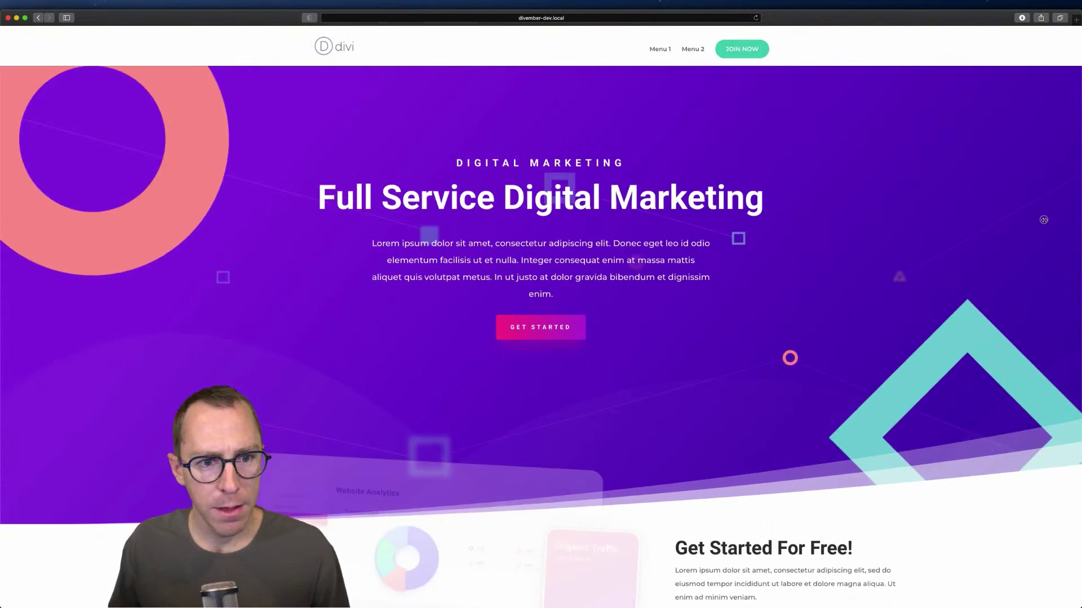
drag(1079, 222, 242, 213)
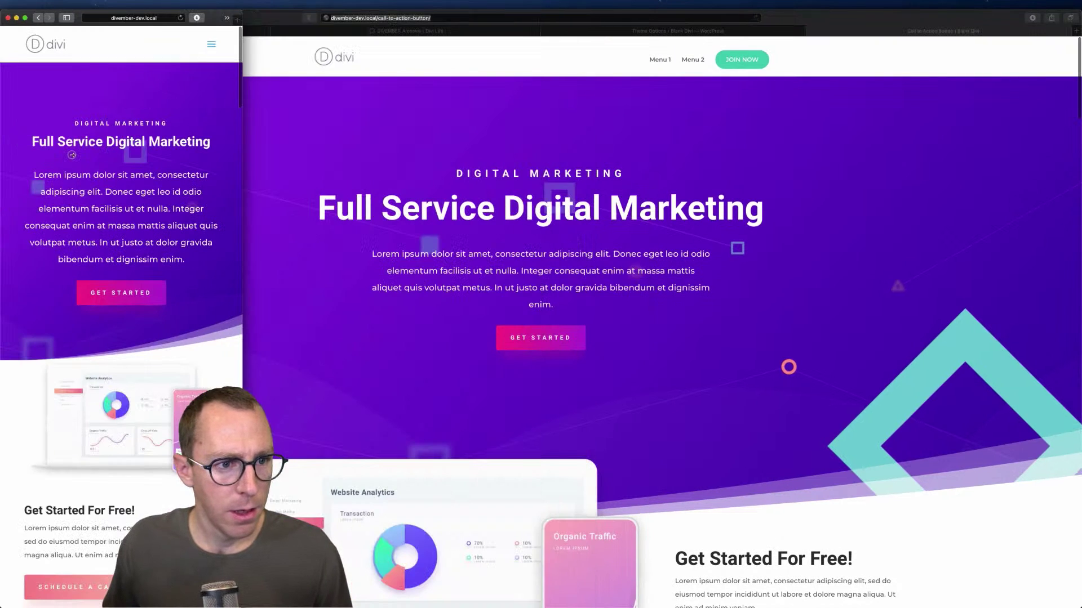
click(211, 43)
drag(206, 20, 669, 20)
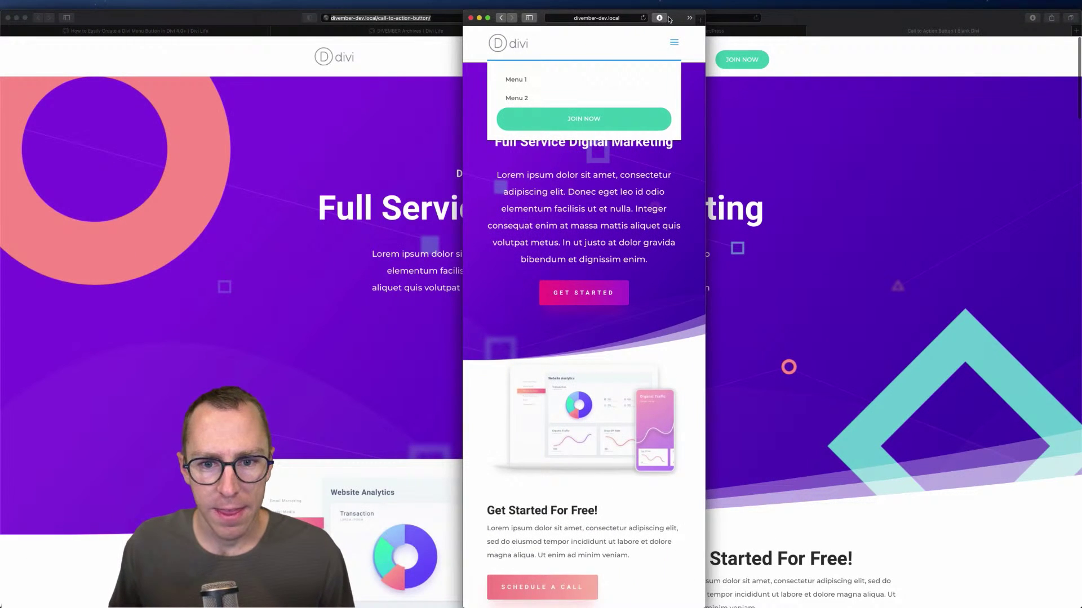
click(470, 19)
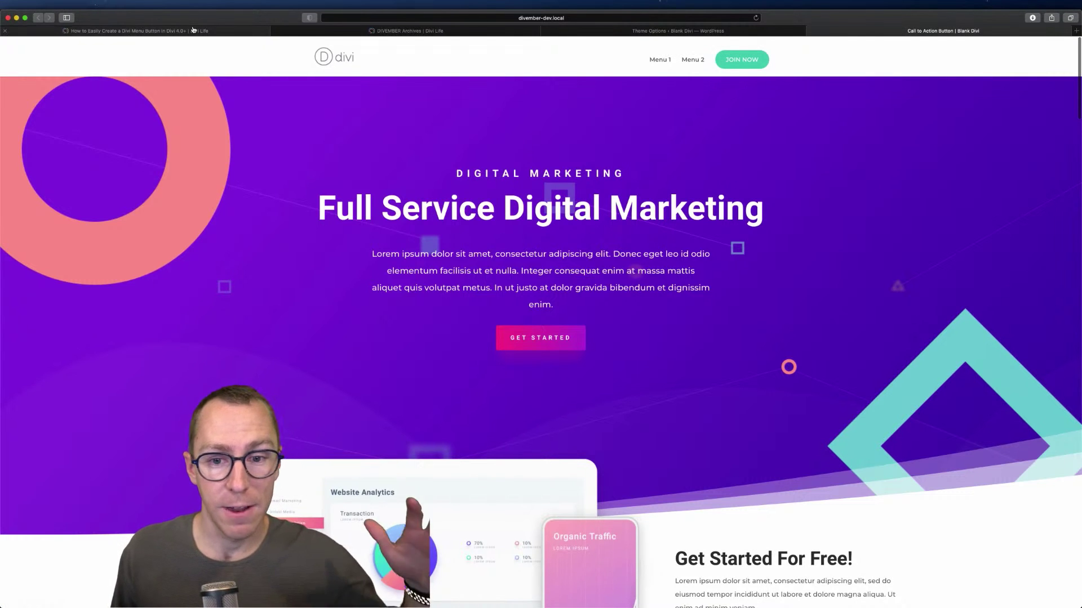
Review the tutorial's .divi-life-cta-menu CSS block, then return to Divi Theme Options
mouse_move(193, 29)
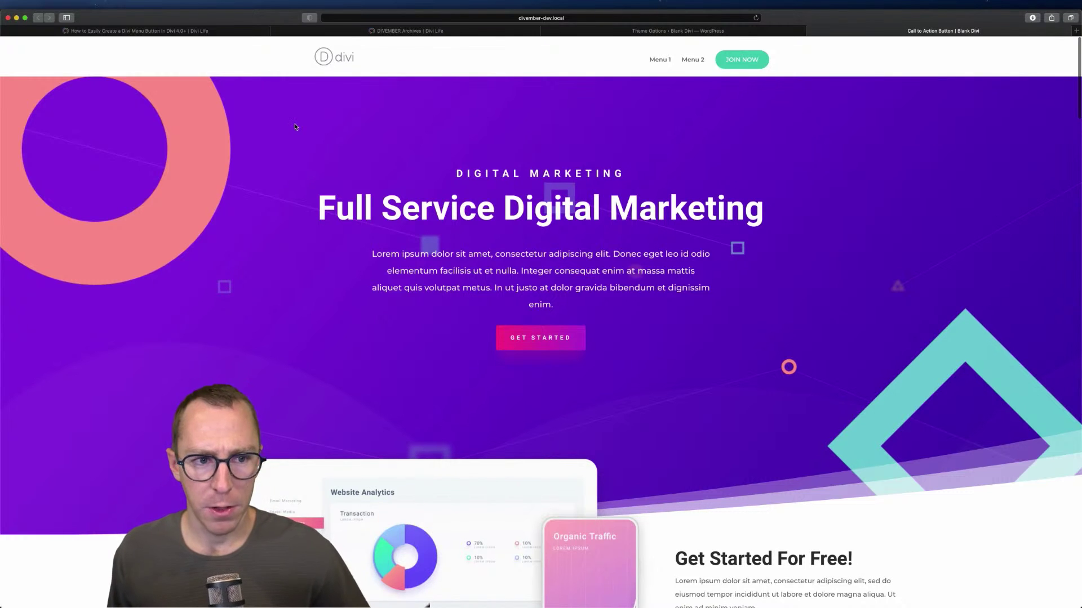
click(209, 31)
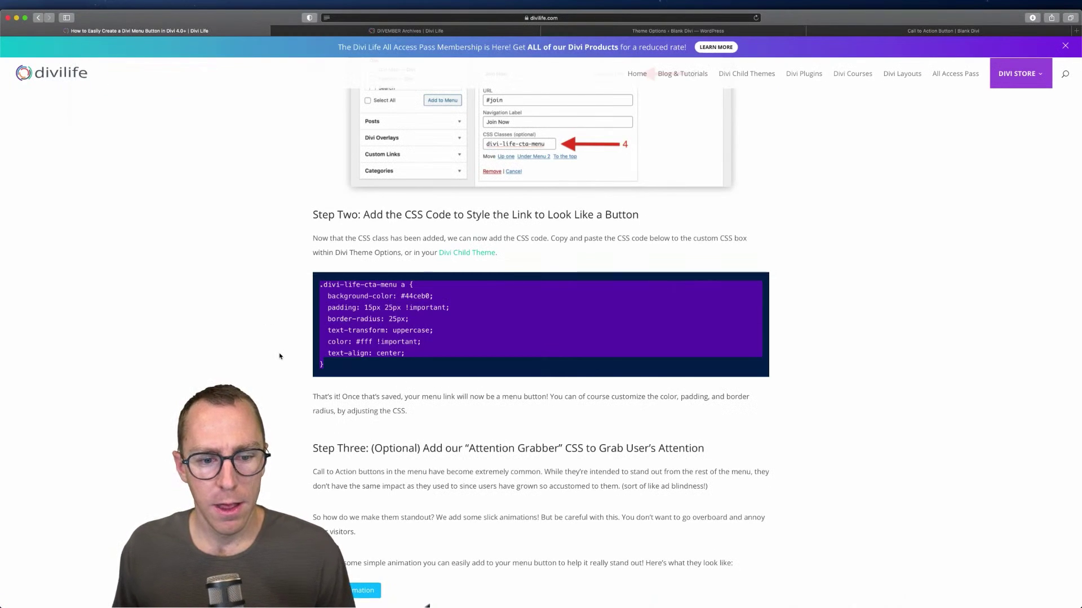
click(284, 259)
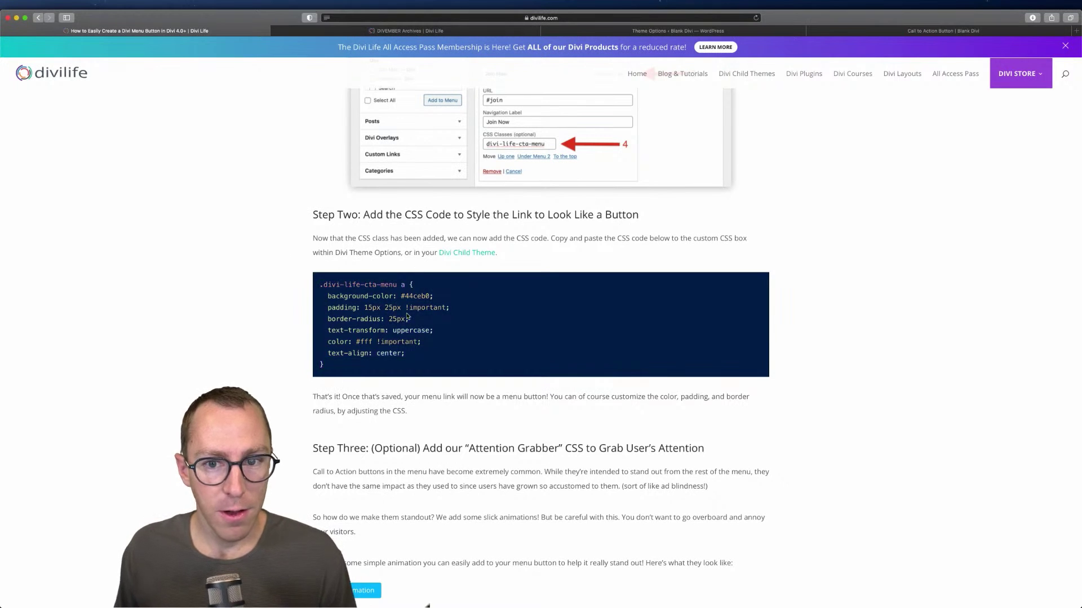
click(633, 32)
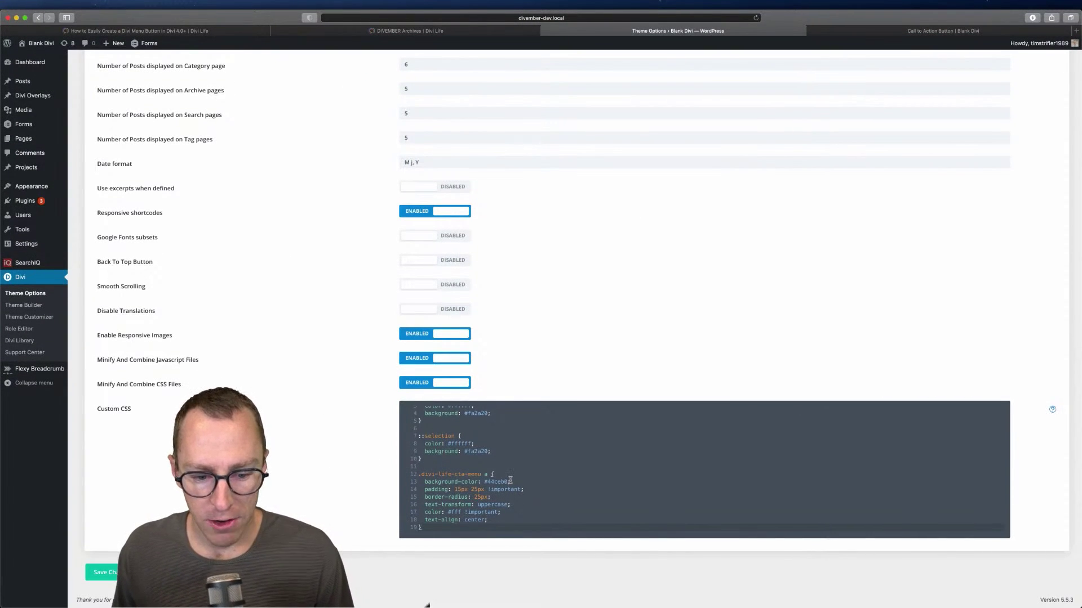
scroll(509, 480, up, 5)
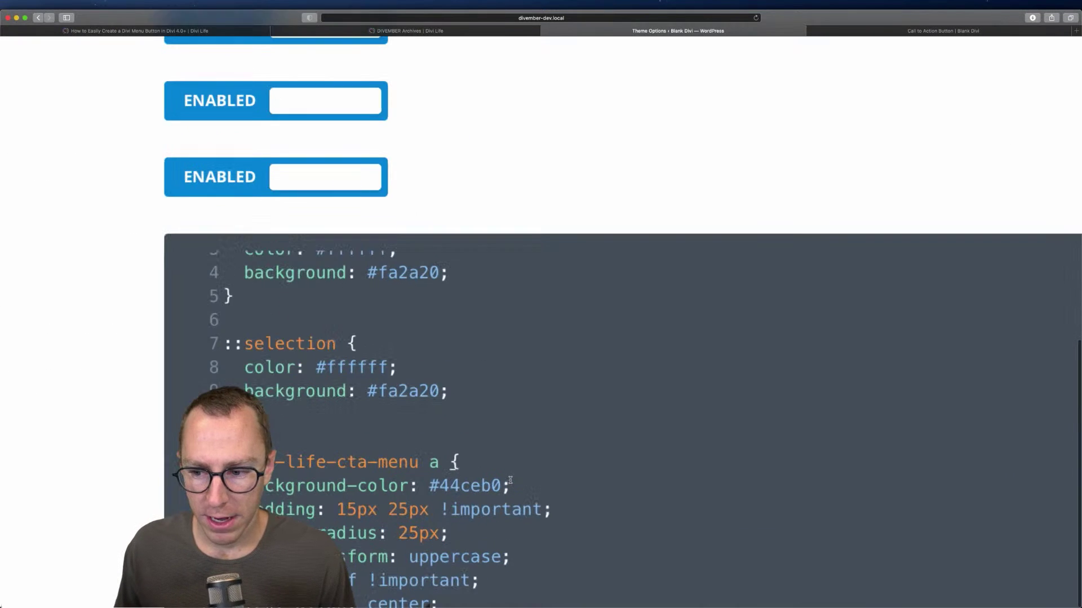
scroll(612, 239, down, 3)
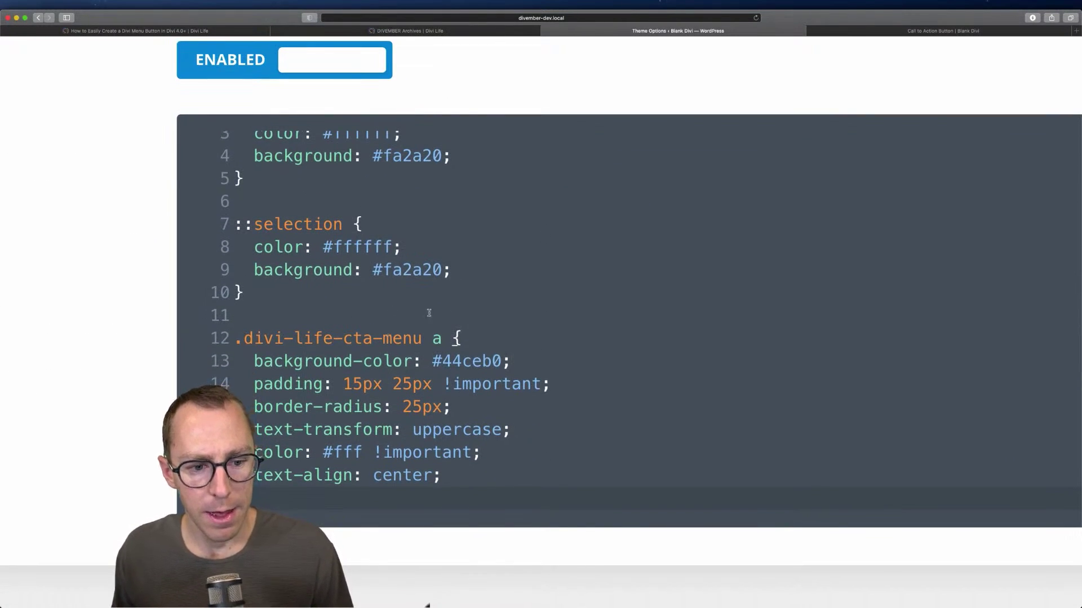
scroll(443, 343, down, 1)
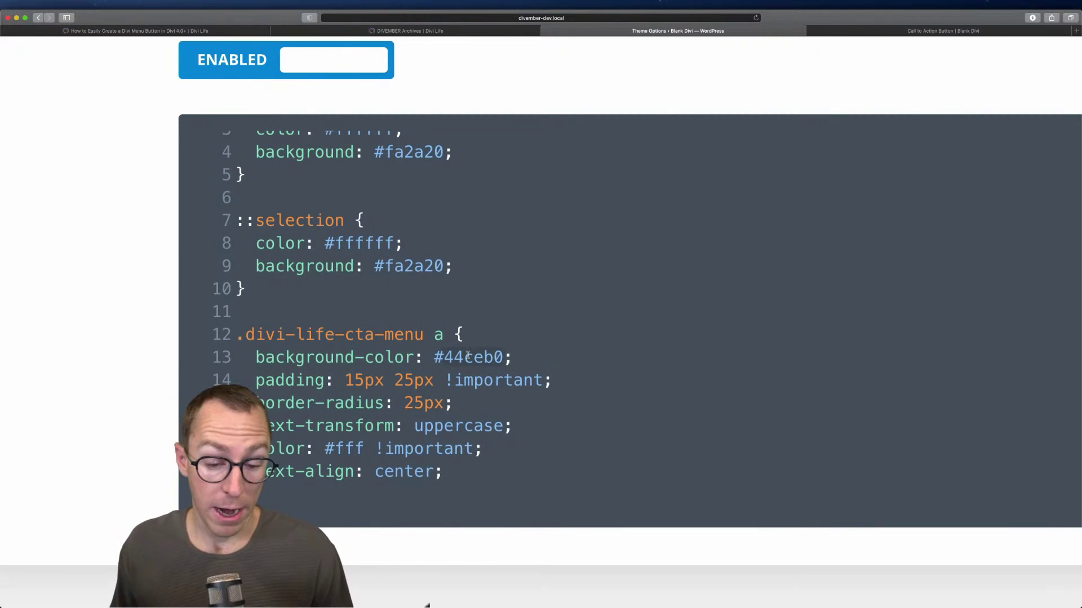
click(355, 380)
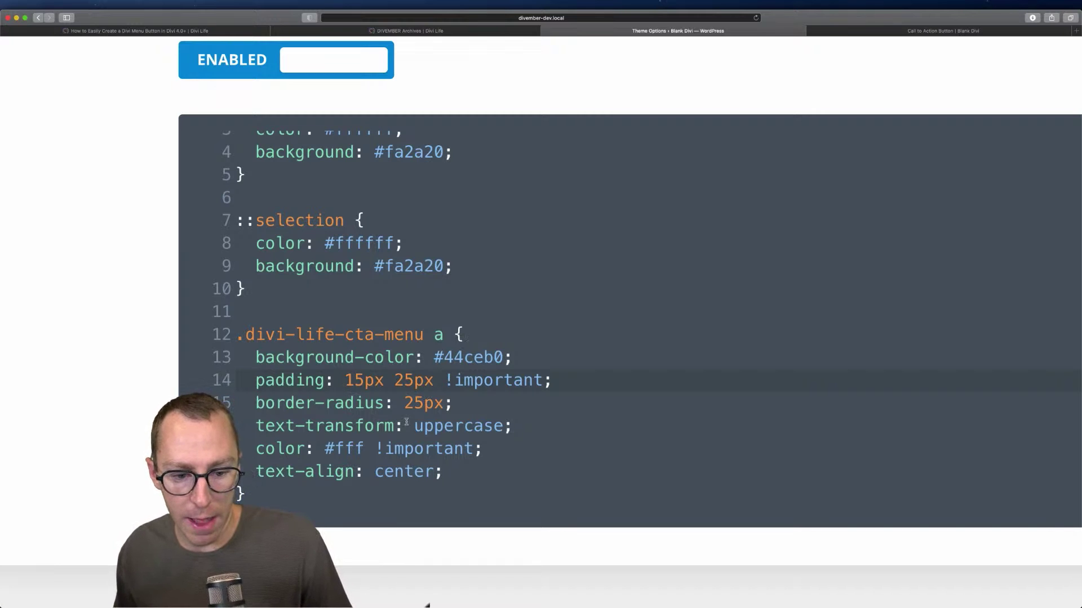
click(413, 403)
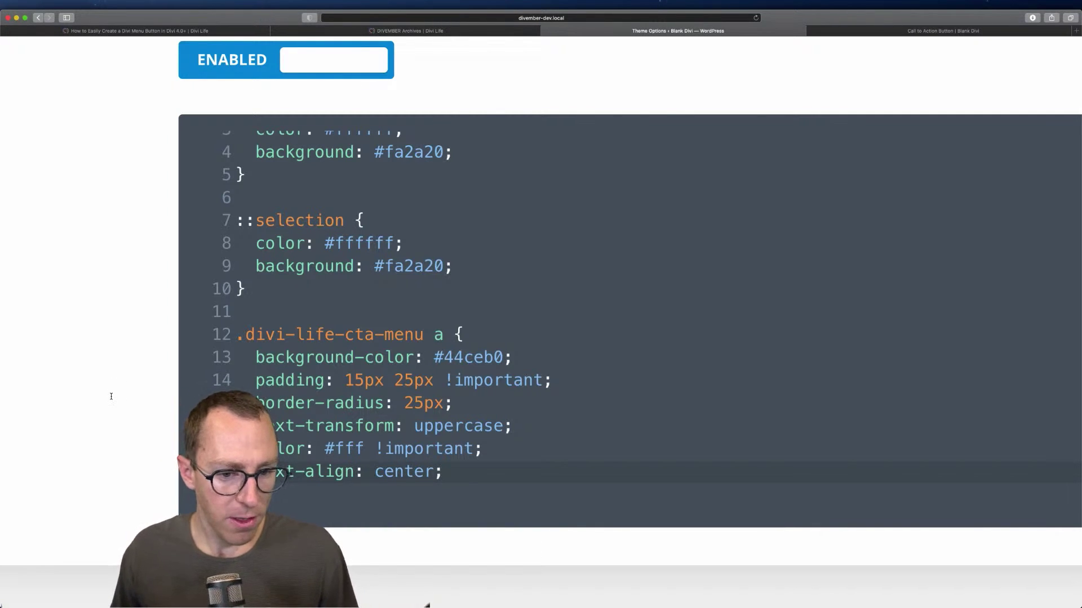
scroll(111, 396, down, 5)
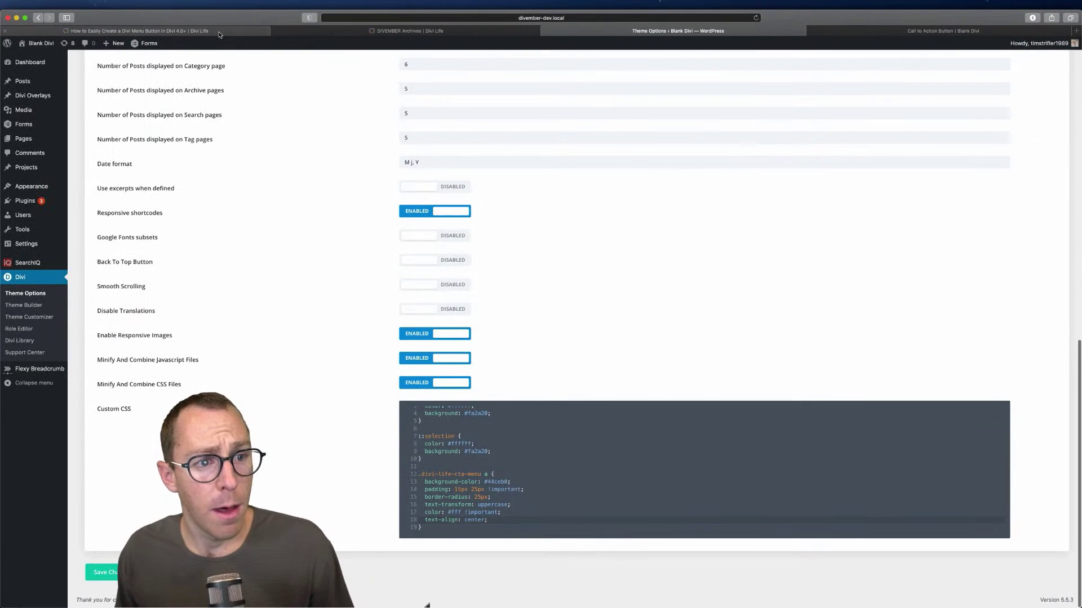
Scroll the Divi menu button tutorial back to its three-step overview with the teal Join Now example
mouse_move(220, 34)
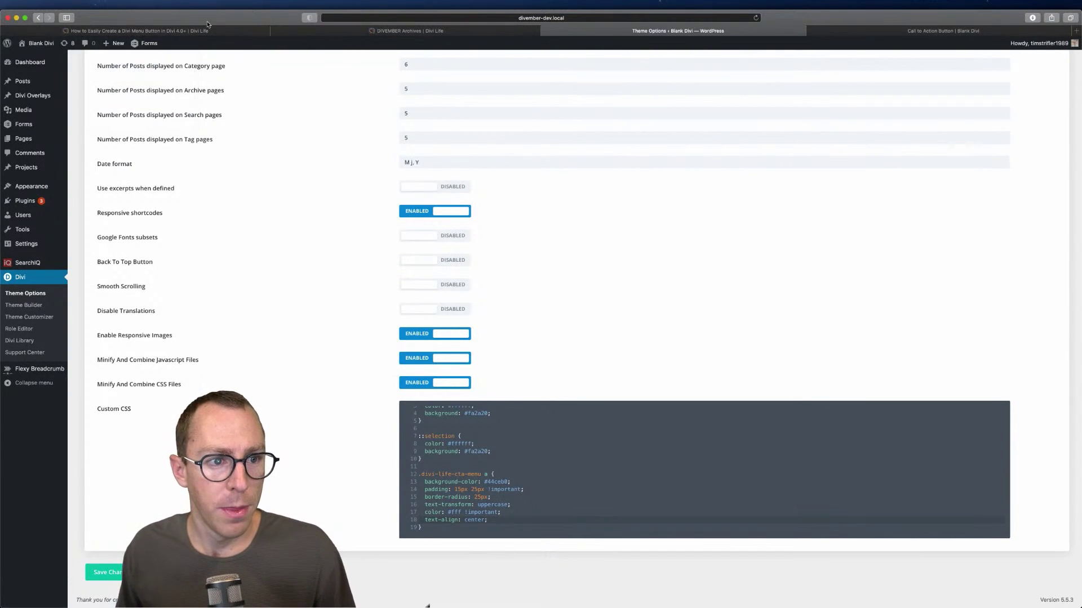
click(221, 31)
scroll(422, 366, down, 8)
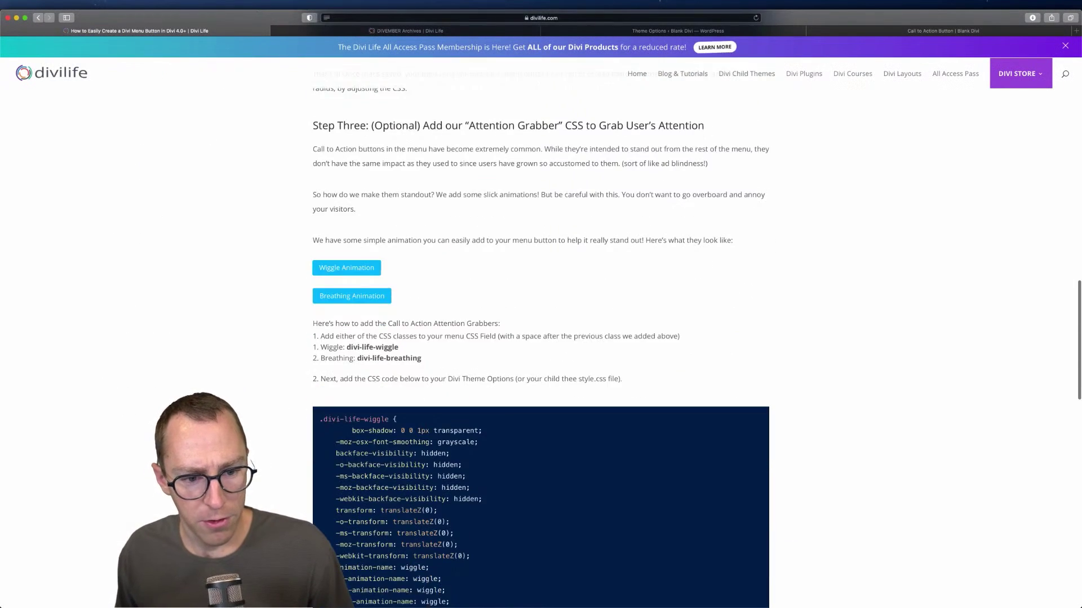
scroll(451, 230, up, 15)
scroll(452, 230, up, 5)
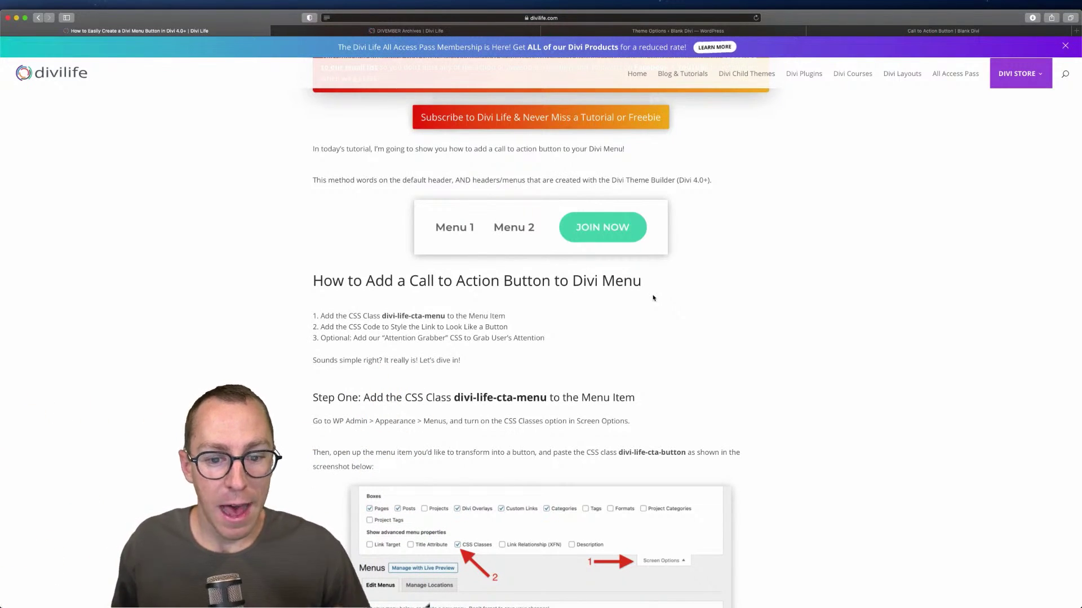
scroll(231, 371, down, 5)
scroll(230, 372, down, 1)
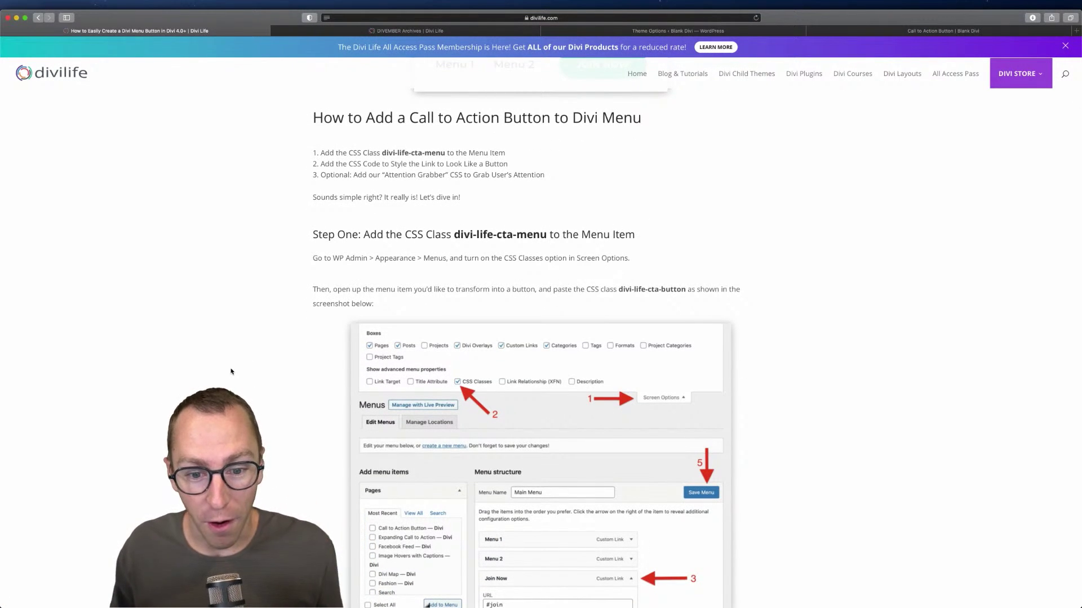
scroll(231, 371, down, 5)
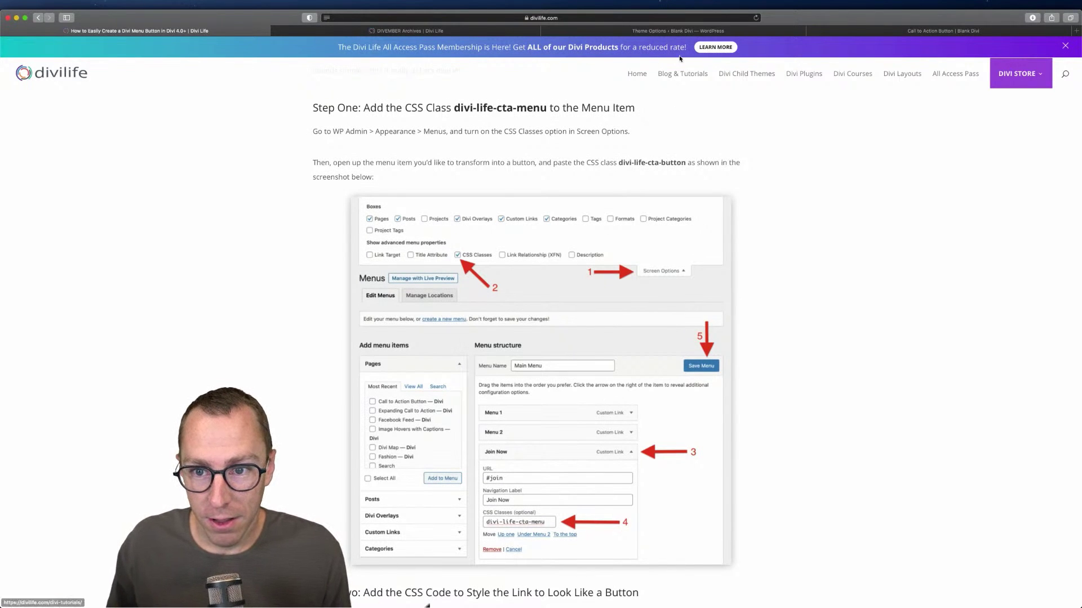
scroll(732, 153, up, 5)
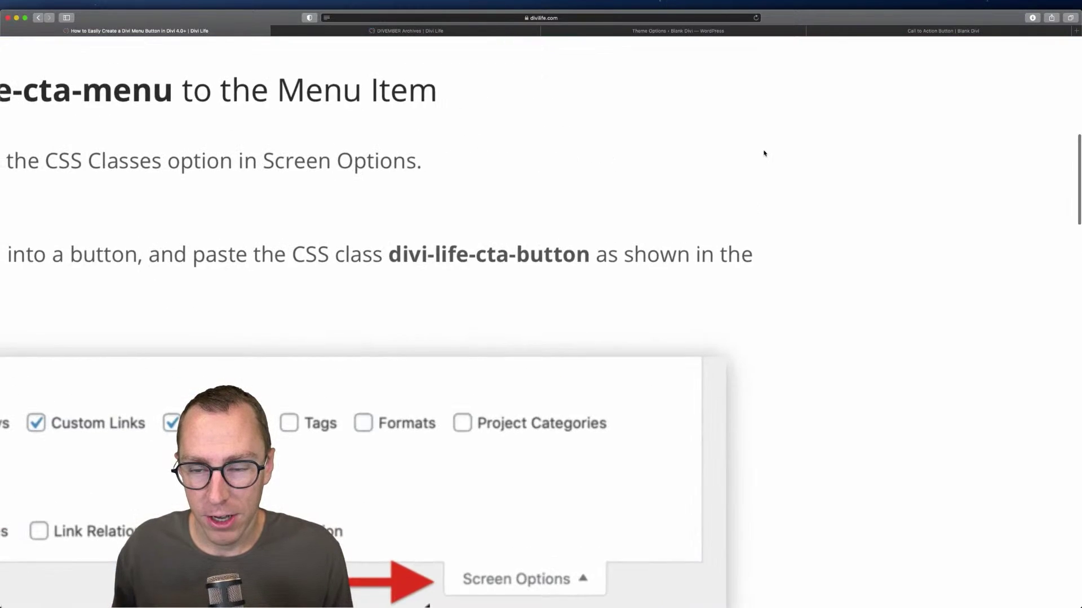
key(super+r)
scroll(764, 154, down, 1)
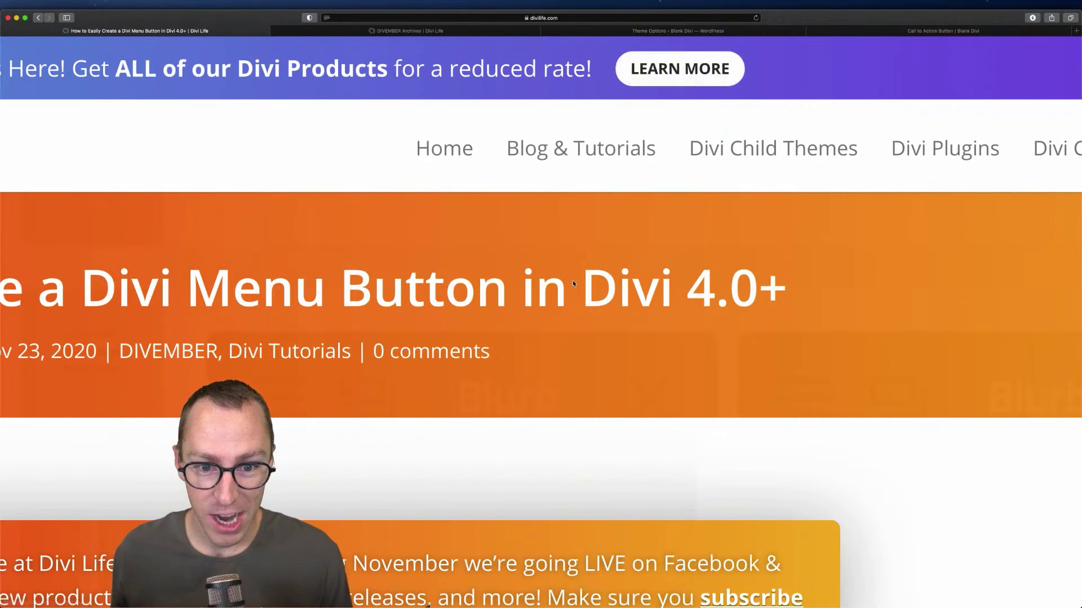
key(super+0)
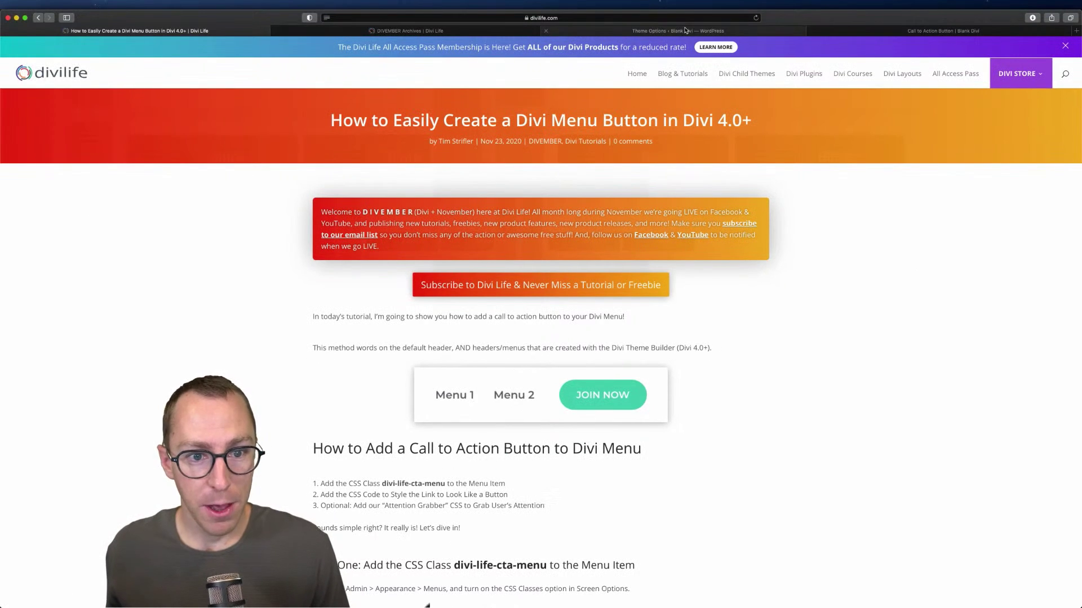
From DIVEMBER Archives, open the Divi Header Layouts Pack post and its product page
click(383, 31)
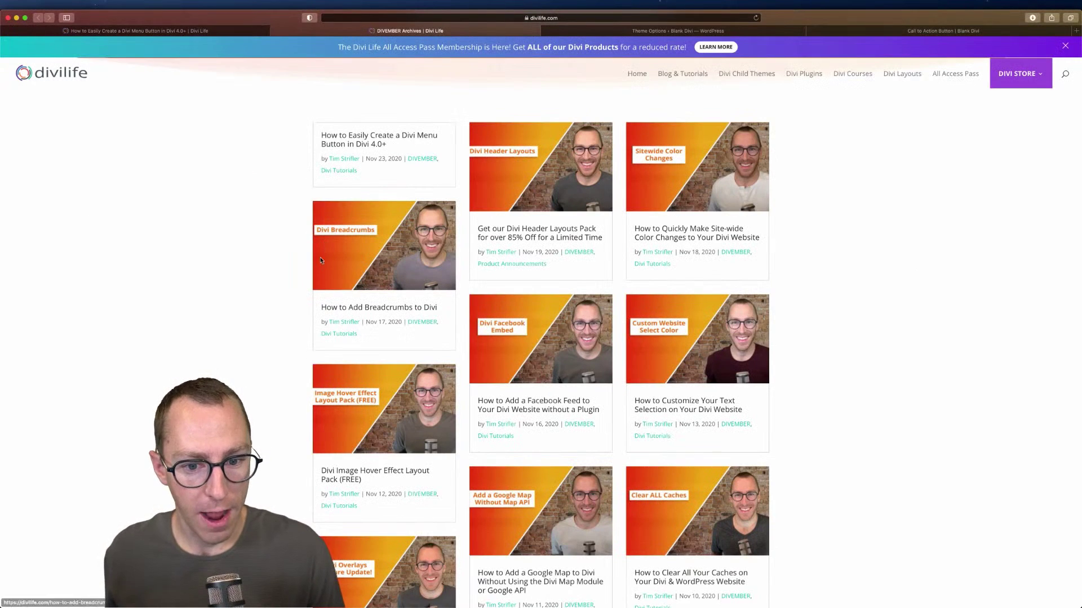
click(536, 233)
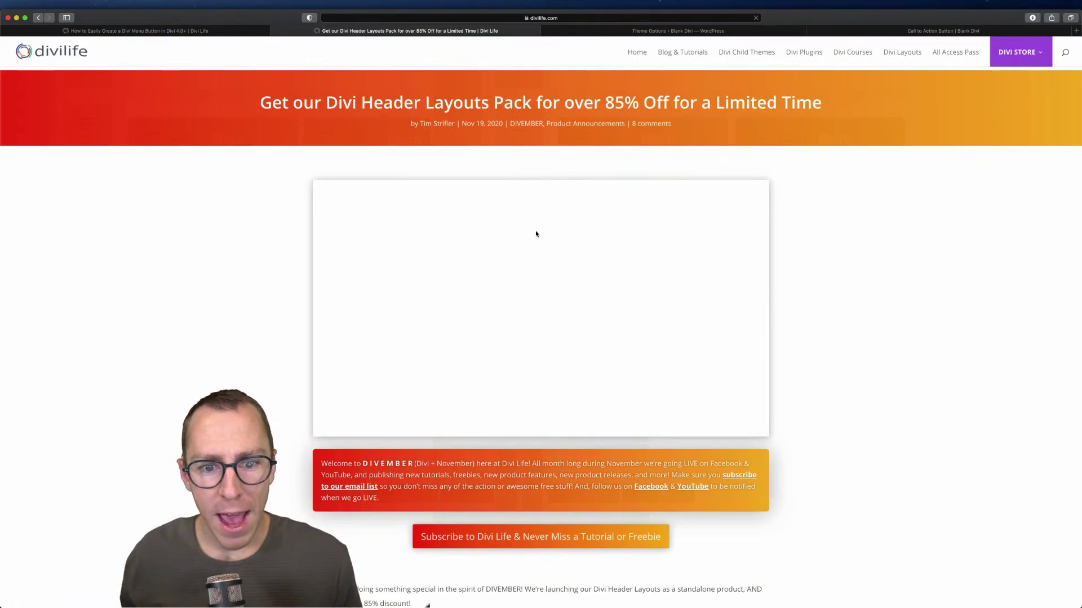
scroll(419, 315, down, 8)
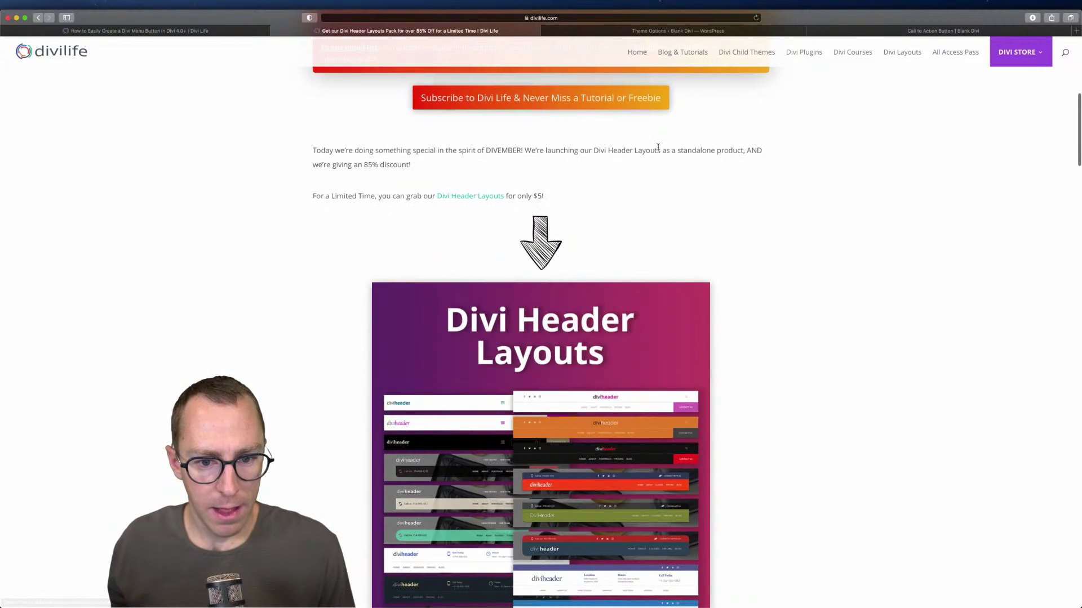
click(477, 202)
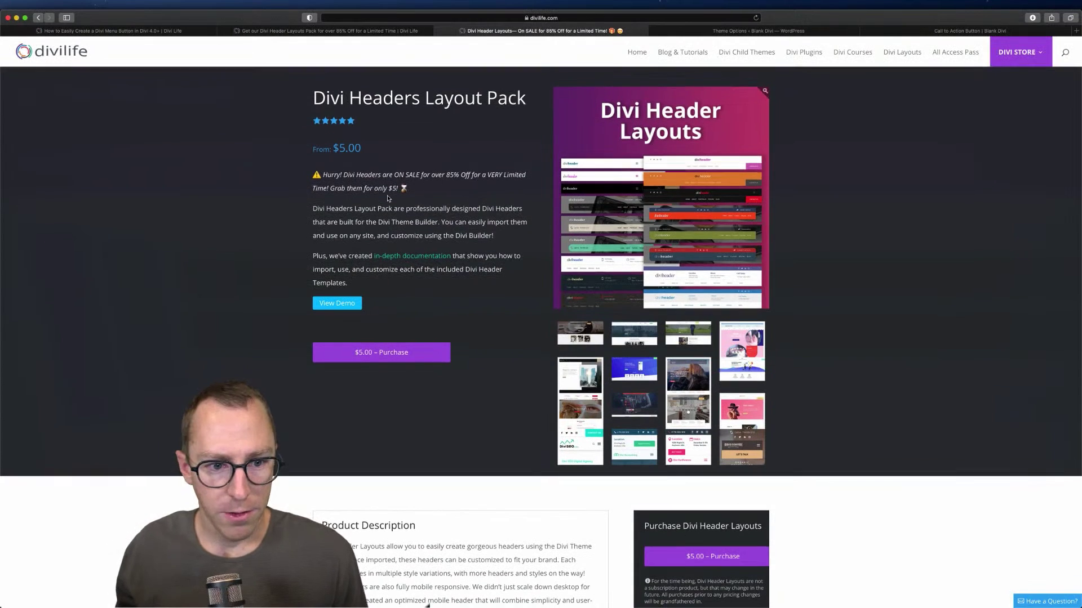
scroll(476, 200, up, 5)
scroll(461, 254, up, 1)
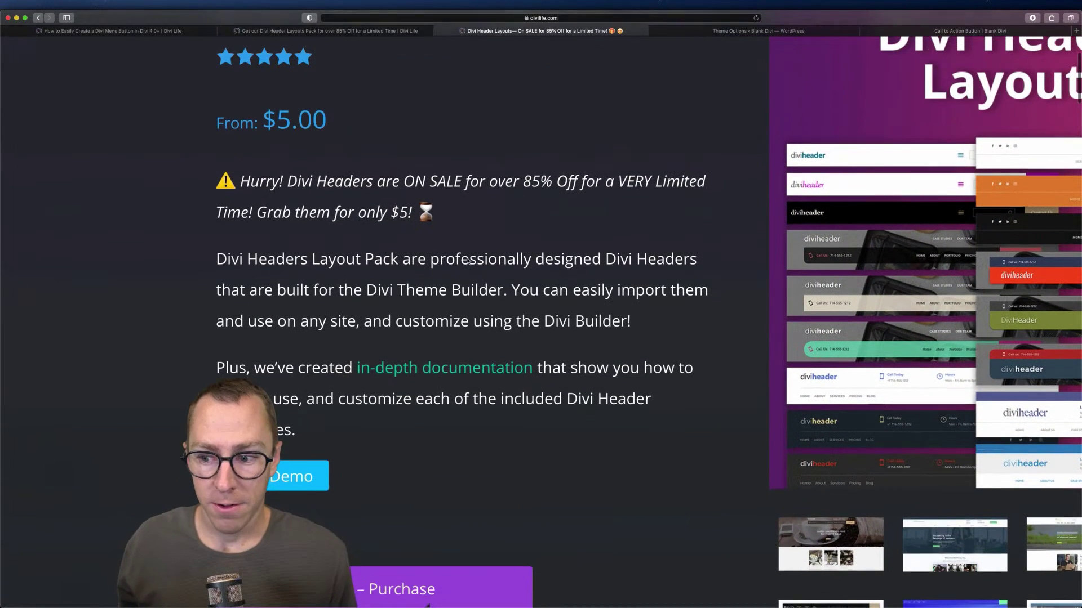
scroll(466, 258, up, 2)
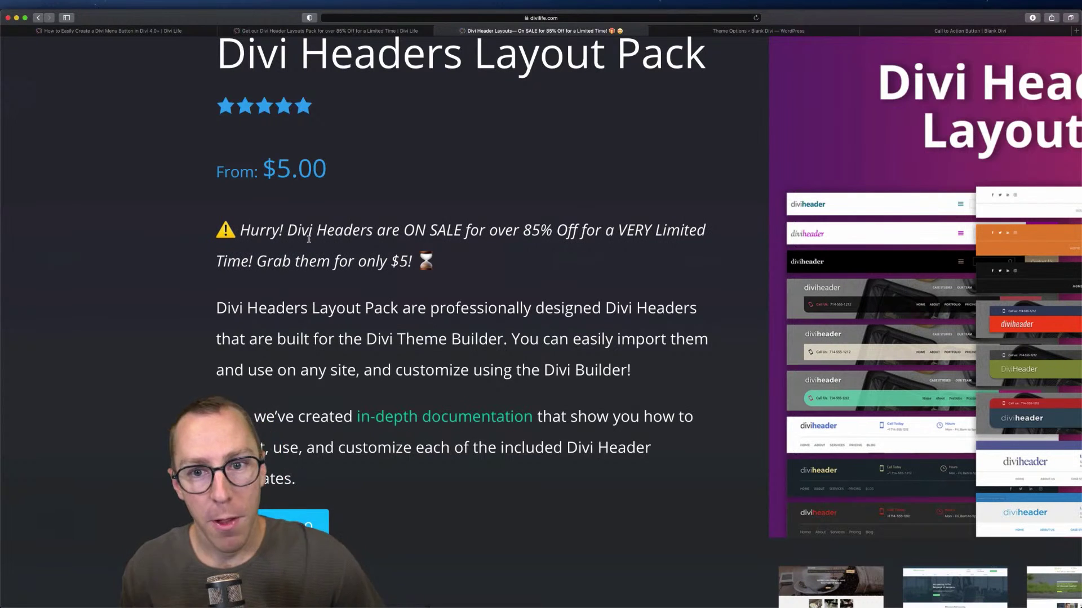
scroll(386, 237, down, 5)
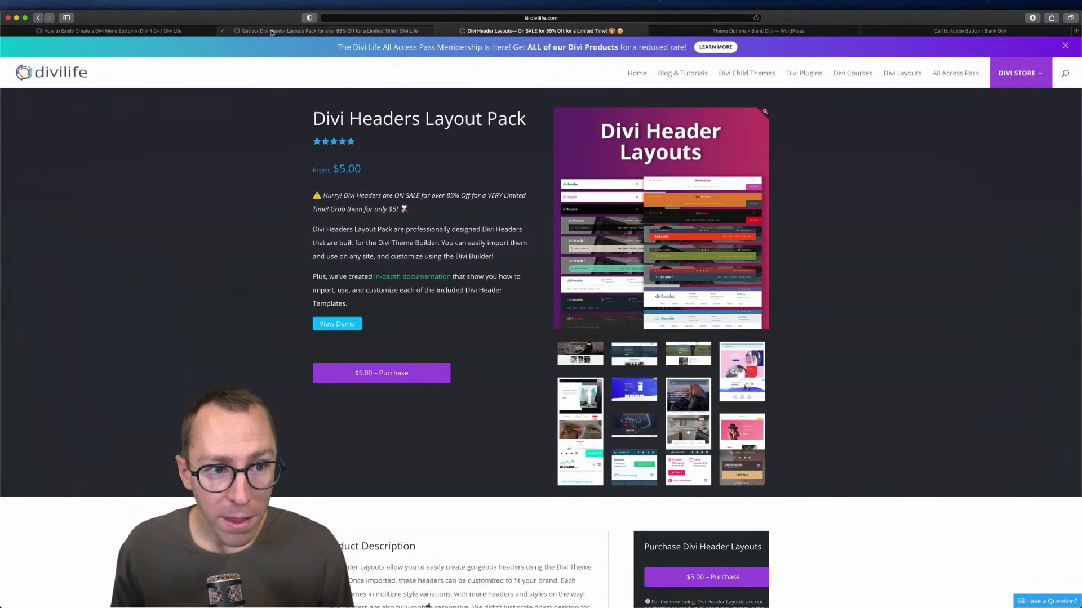
Return to the Divi Header Layouts post offering the pack for $5
mouse_move(279, 28)
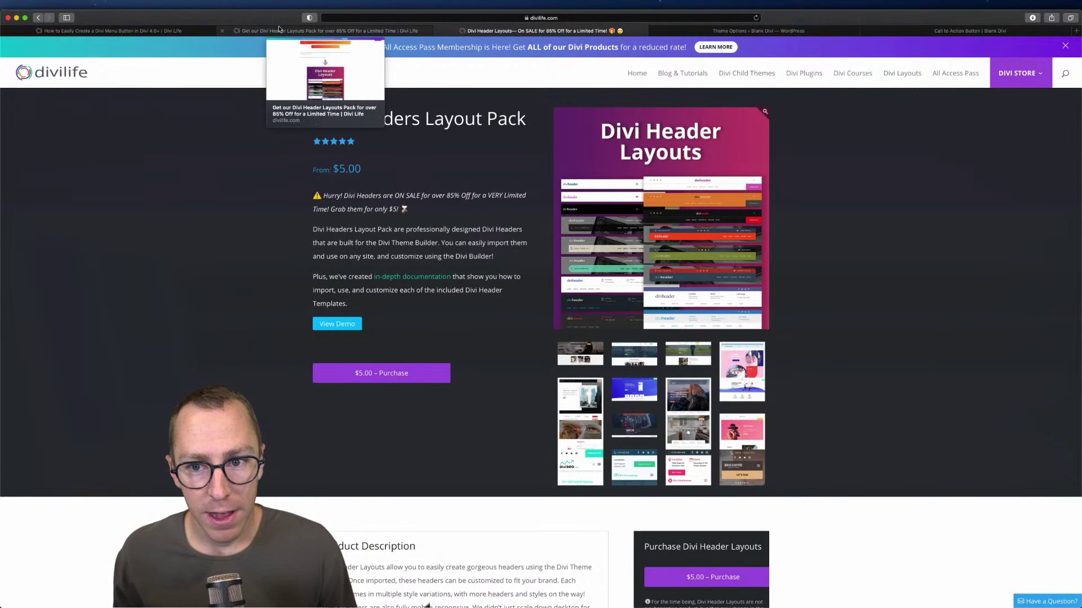
click(262, 33)
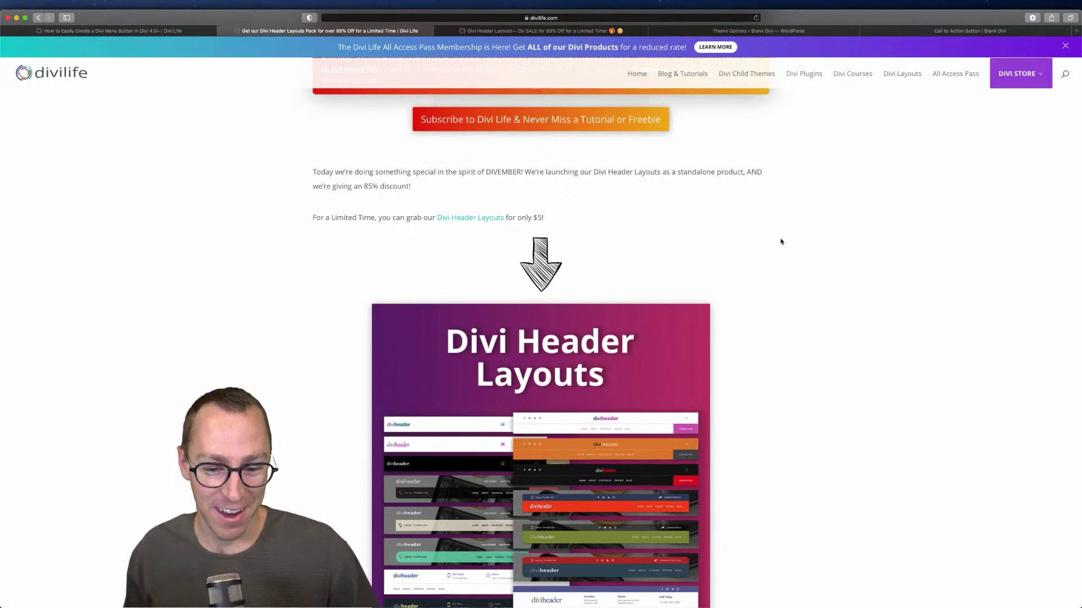
scroll(753, 452, down, 8)
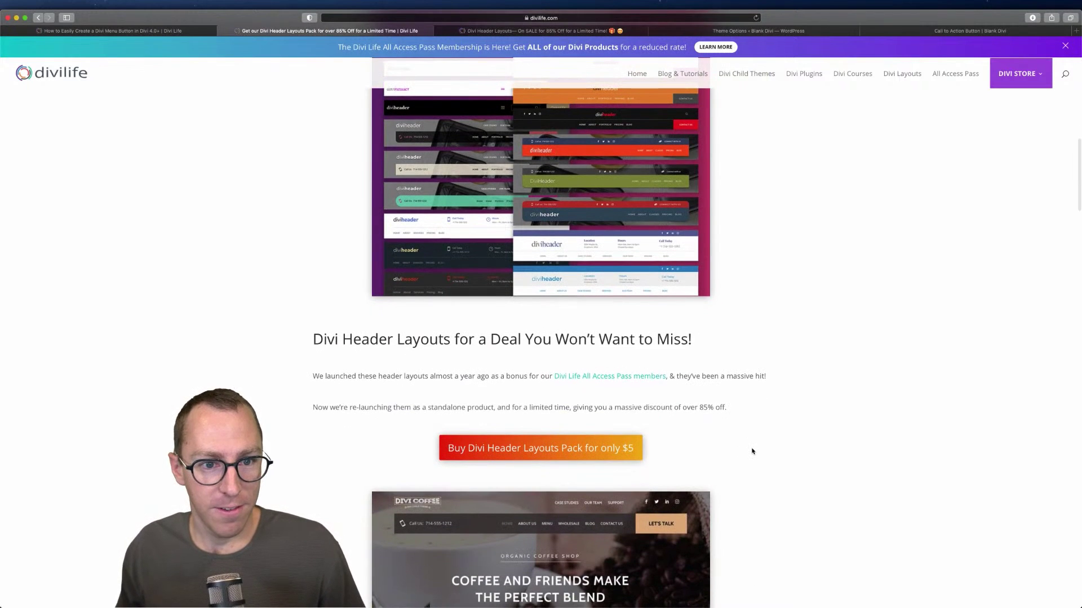
Close the Header Layouts post and scroll the tutorial to Step Three's Wiggle and Breathing CSS
click(222, 32)
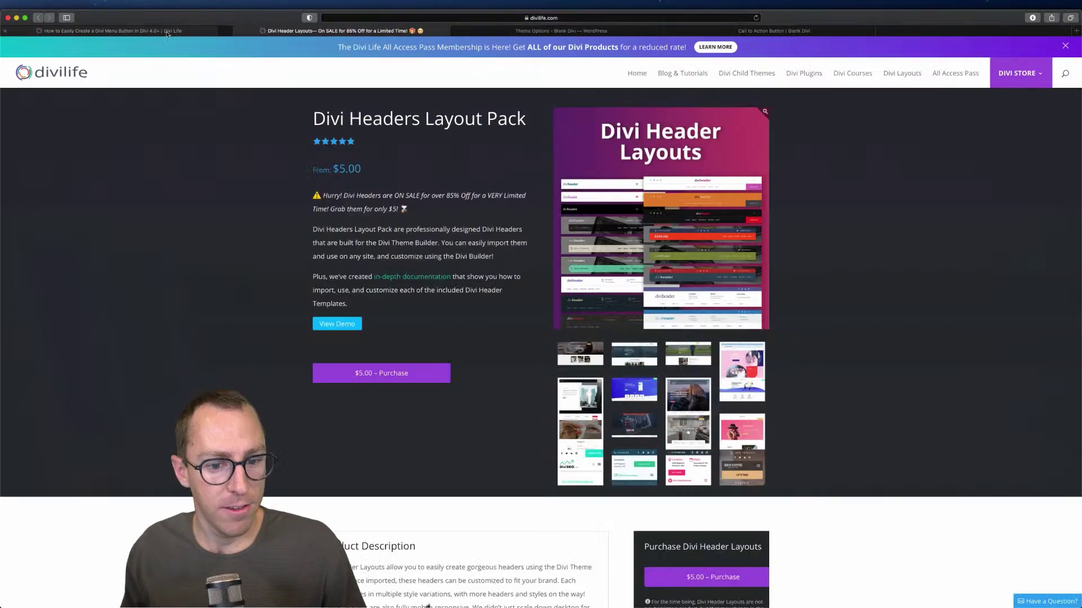
click(141, 31)
scroll(349, 405, down, 15)
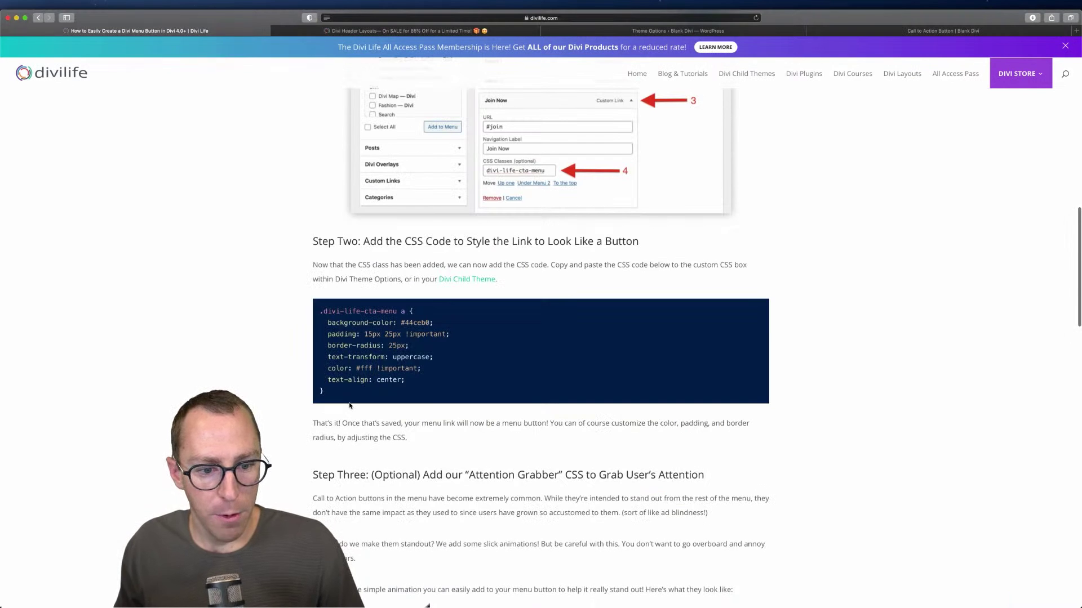
scroll(342, 262, down, 10)
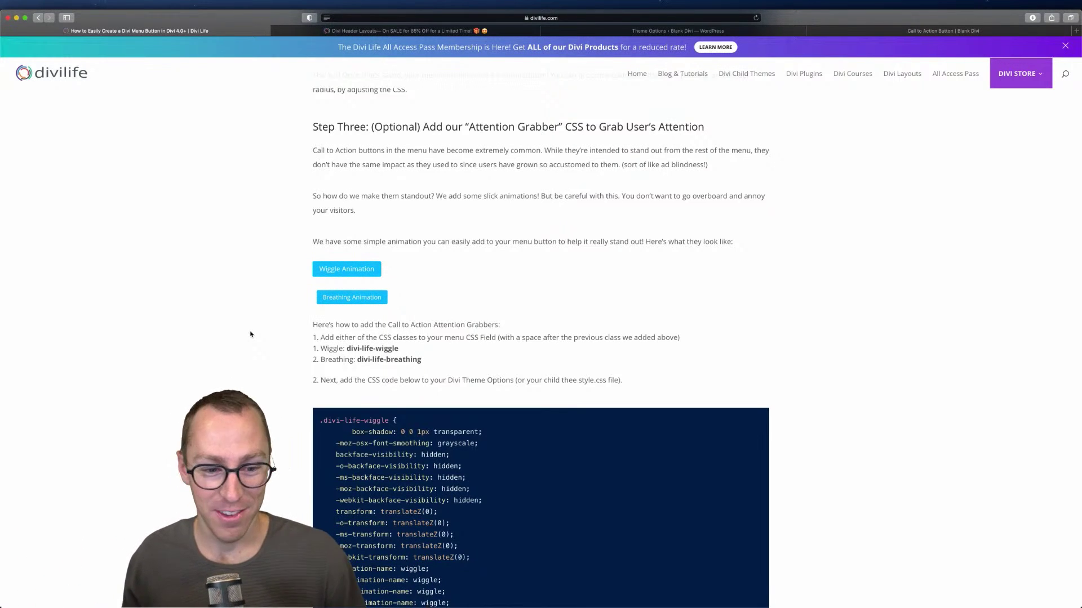
Select the divi-life-breathing class name in the tutorial, then go to Theme Options
scroll(444, 313, down, 3)
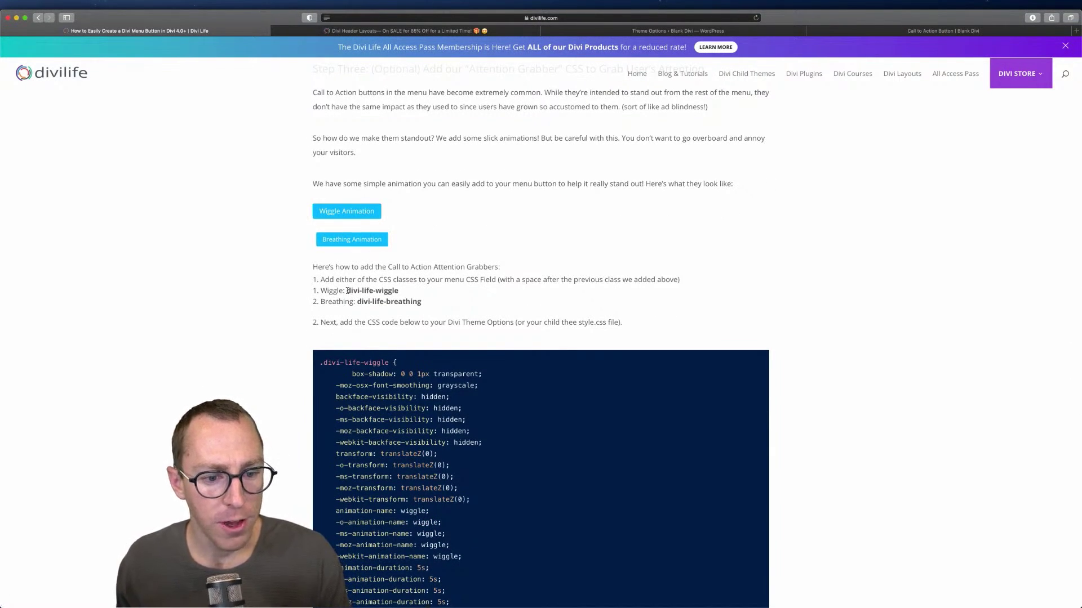
drag(347, 291, 396, 288)
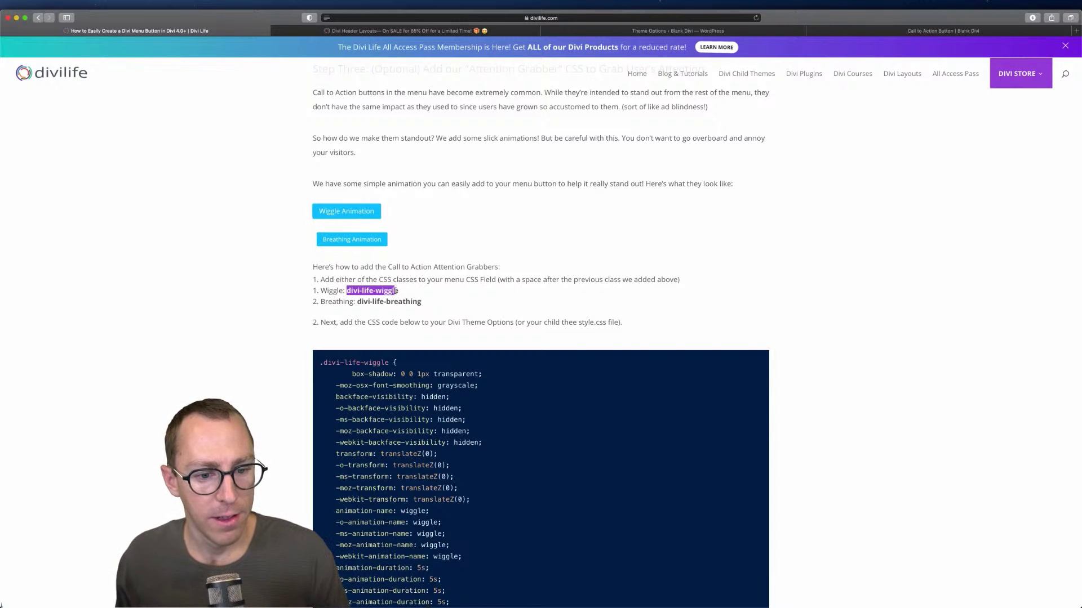
click(372, 303)
drag(356, 303, 420, 302)
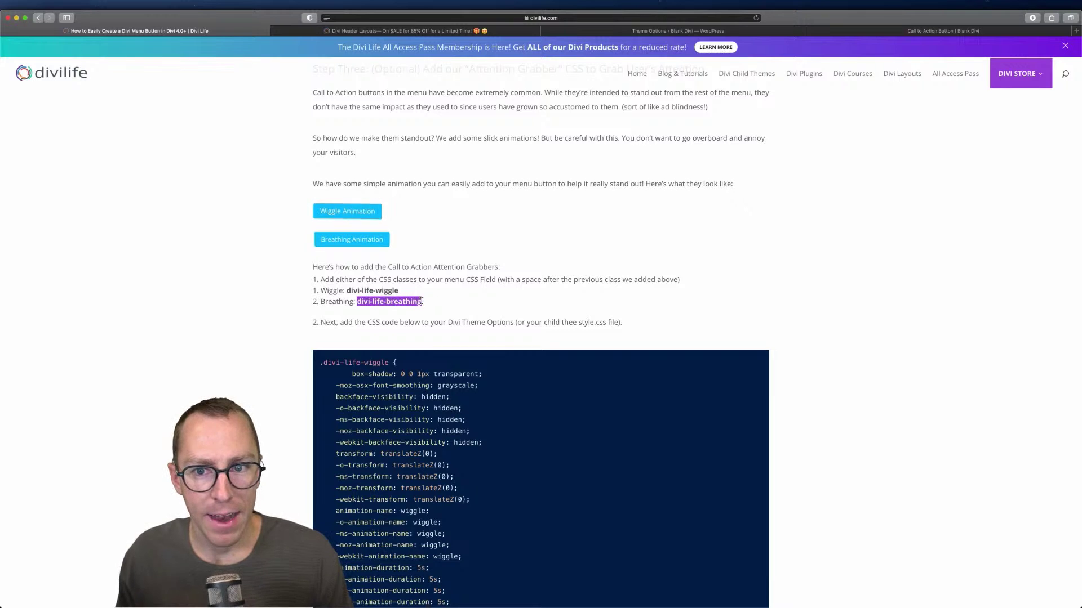
click(659, 30)
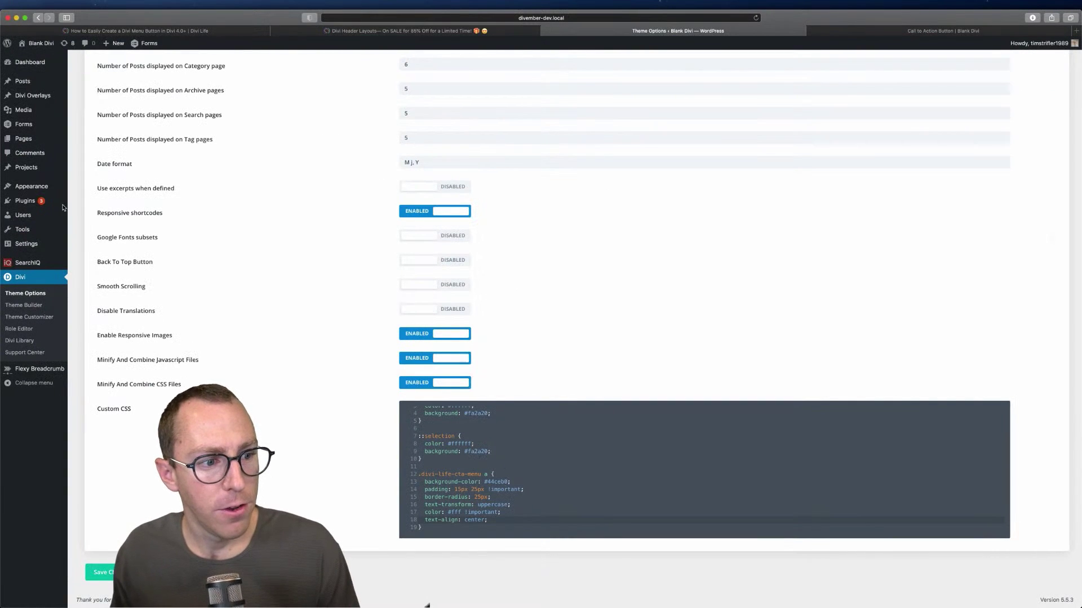
Open the Menus editor and expand the Join Now item's settings
click(78, 223)
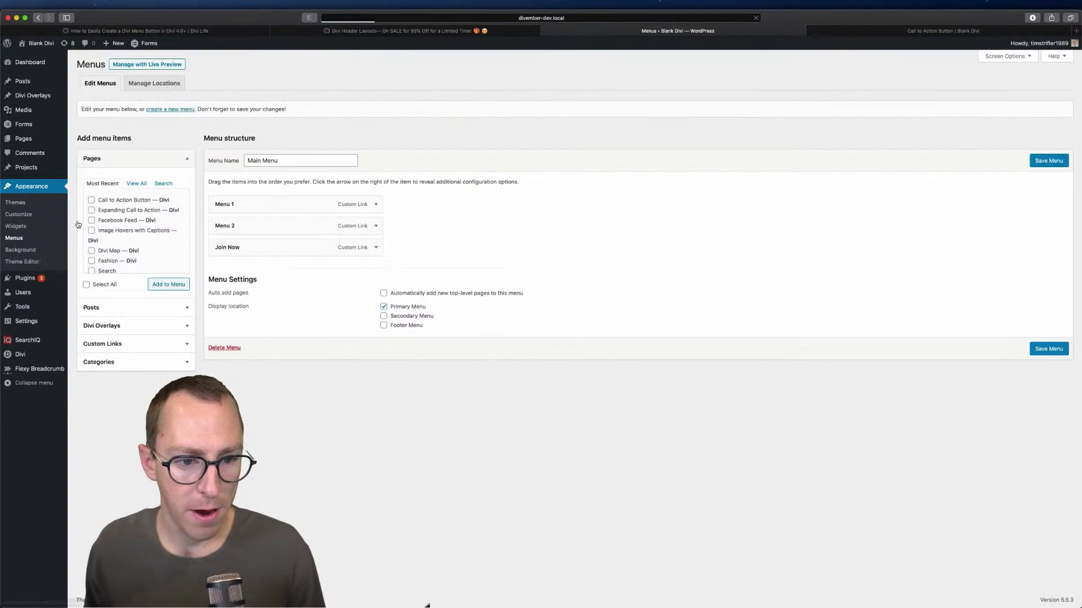
drag(378, 249, 377, 249)
click(378, 248)
click(272, 298)
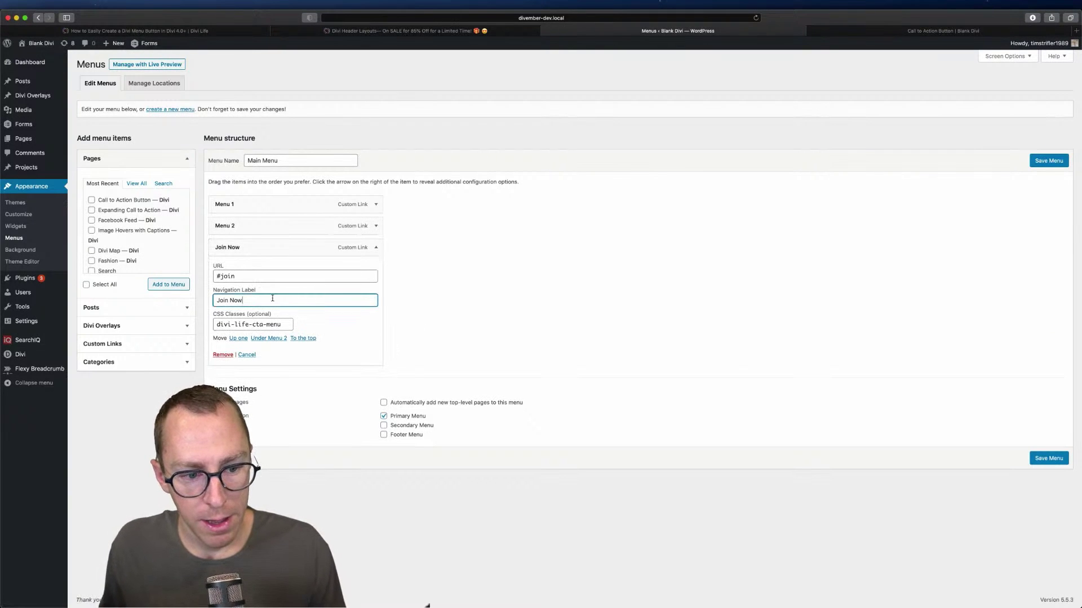
Append divi-life-breathing after divi-life-cta-menu in Join Now's CSS Classes and save Main Menu
click(287, 326)
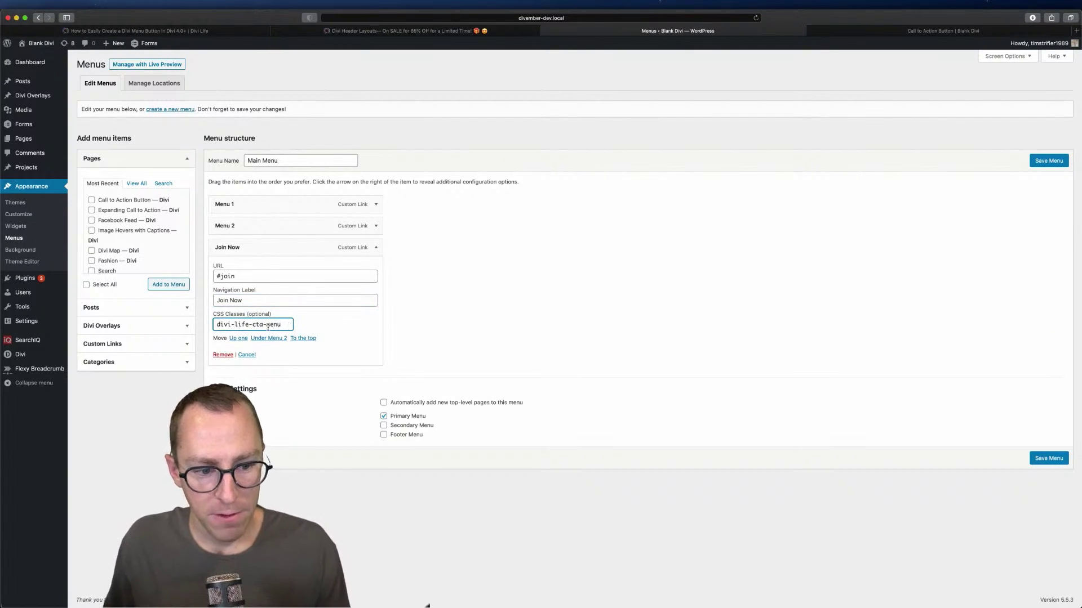
text(d)
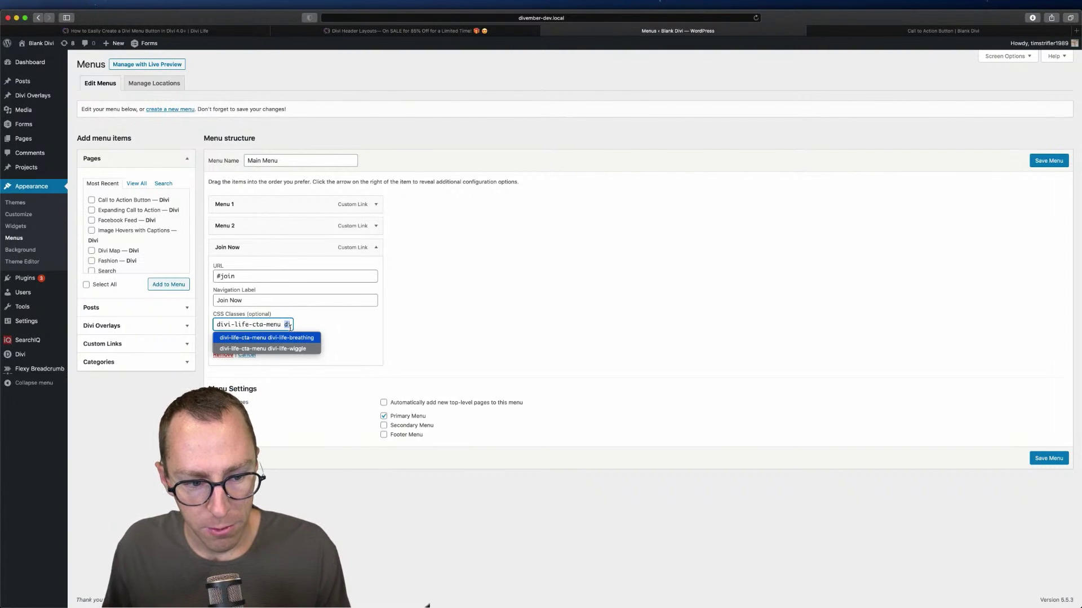
key(Return)
click(391, 347)
click(287, 326)
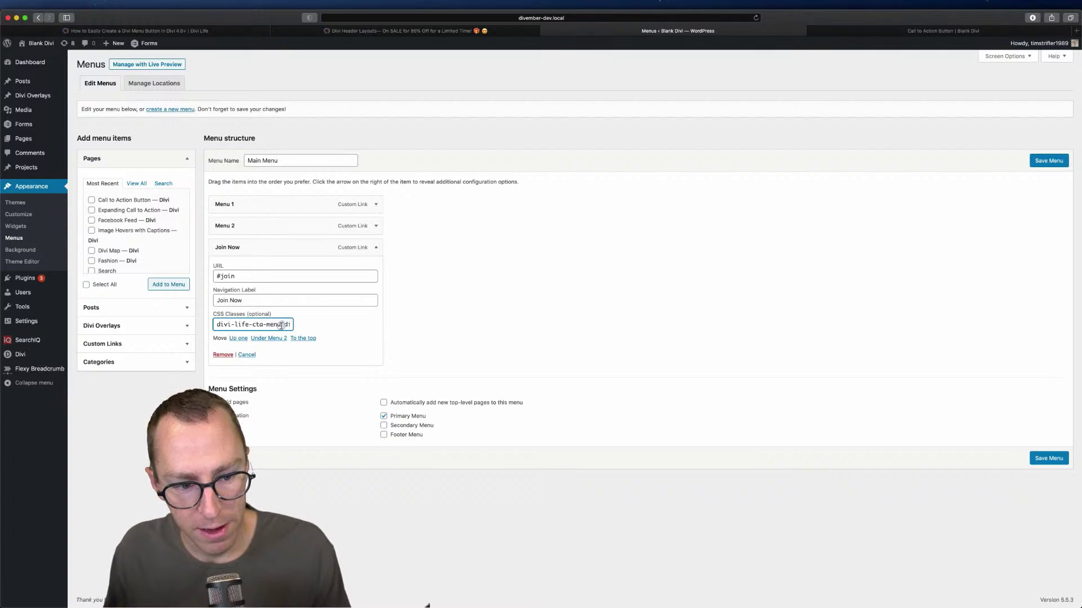
scroll(286, 325, up, 5)
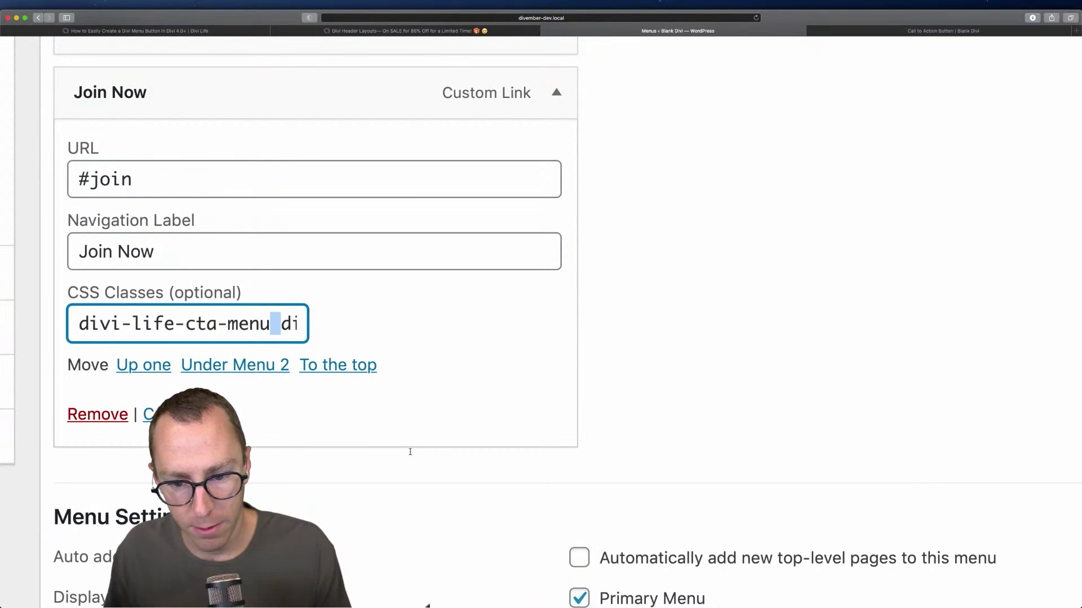
scroll(443, 383, down, 5)
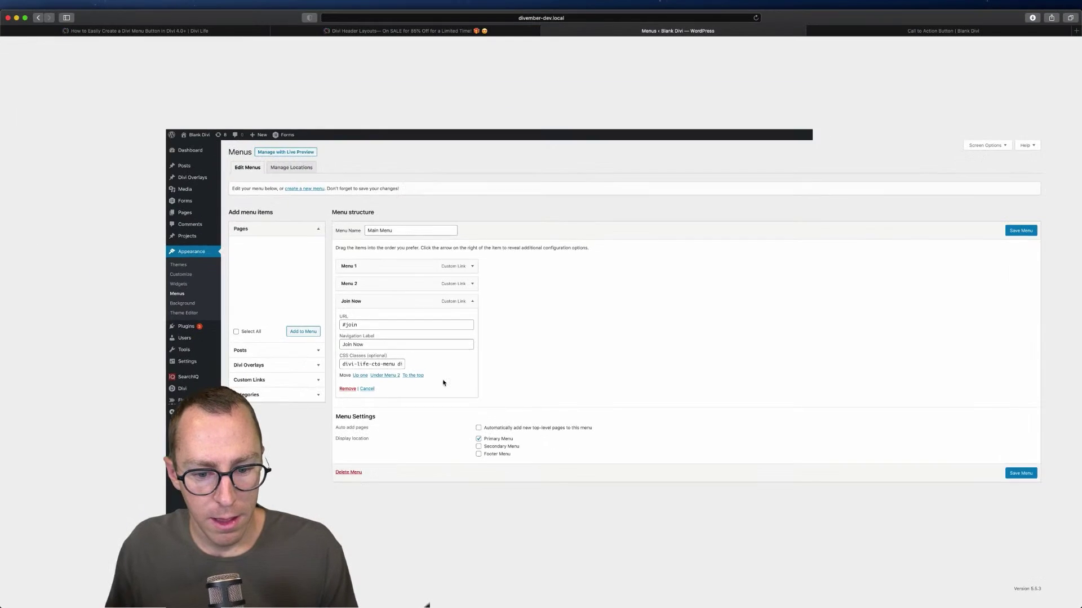
click(1056, 458)
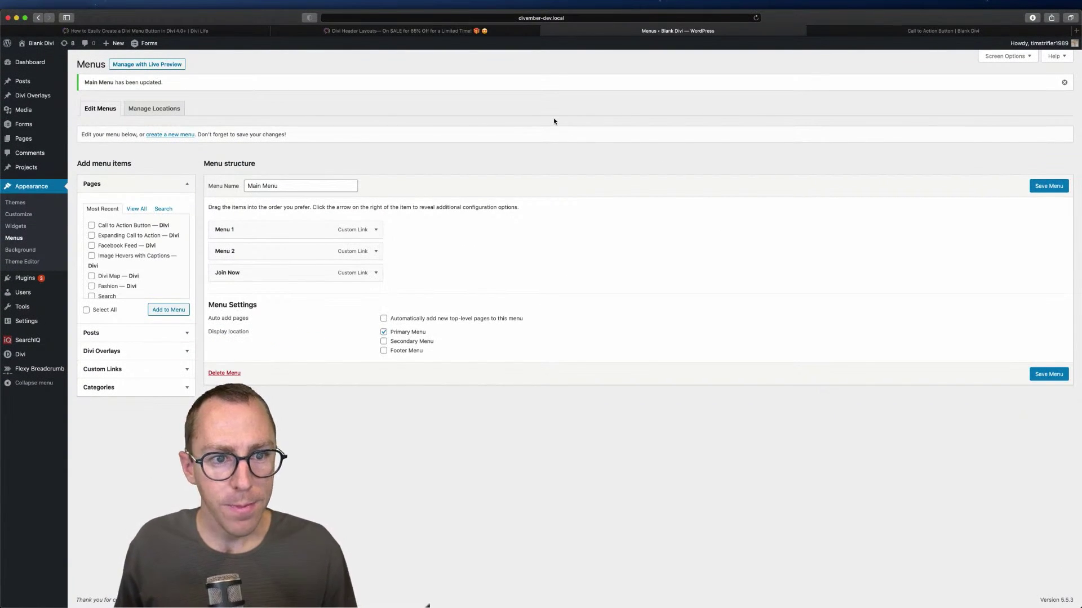
Go to the Divi Life article and try selecting its attention-grabber CSS code block
click(224, 31)
scroll(323, 231, down, 5)
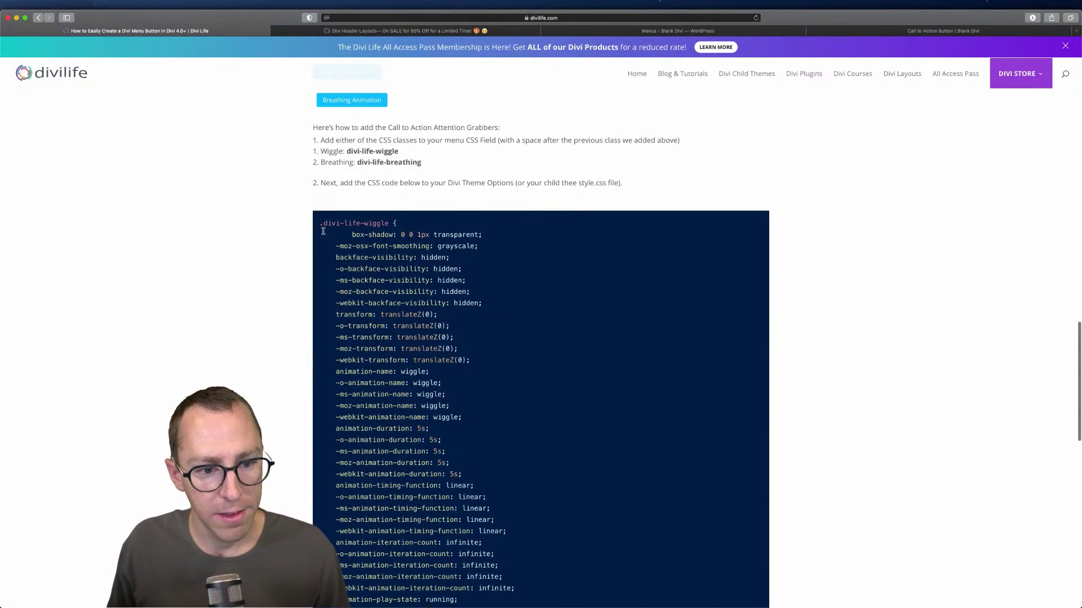
drag(321, 222, 779, 416)
click(591, 314)
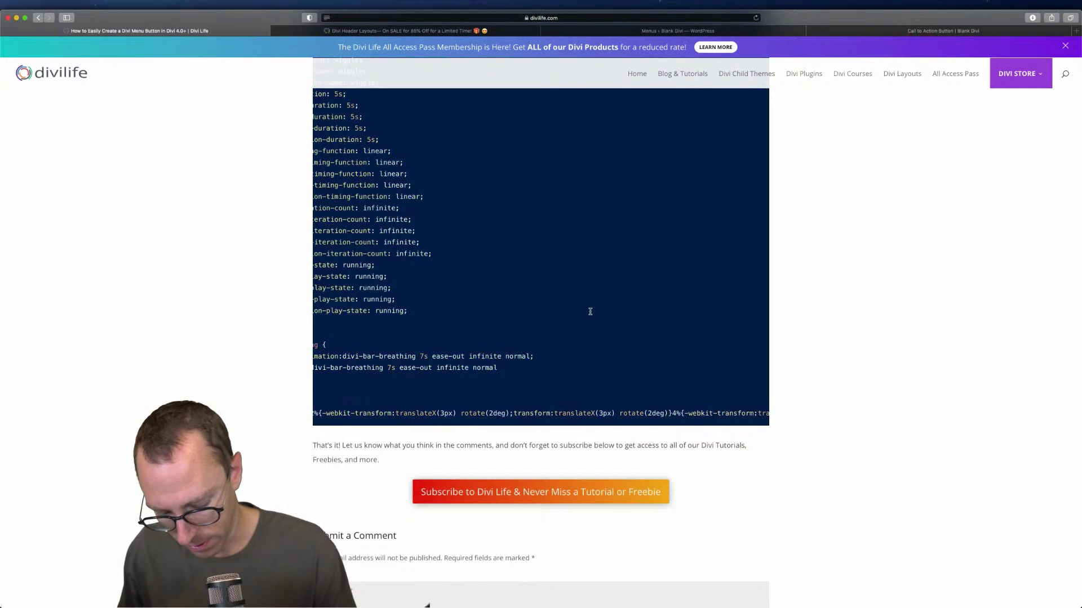
key(super+a)
click(416, 277)
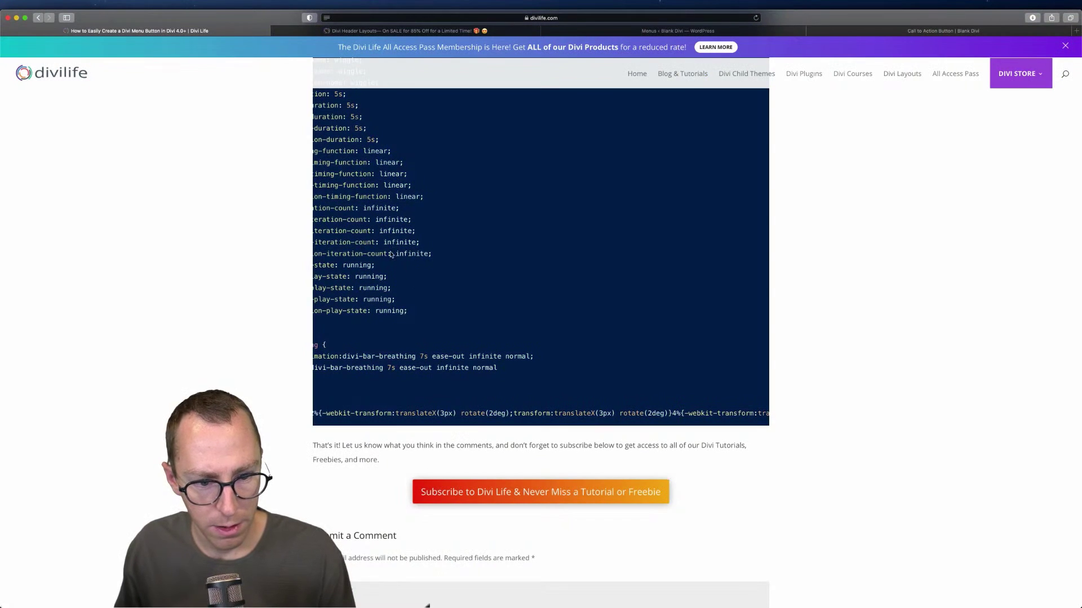
Select and copy the whole wiggle and breathing animation CSS block
drag(388, 251, 388, 213)
key(super+a)
click(419, 265)
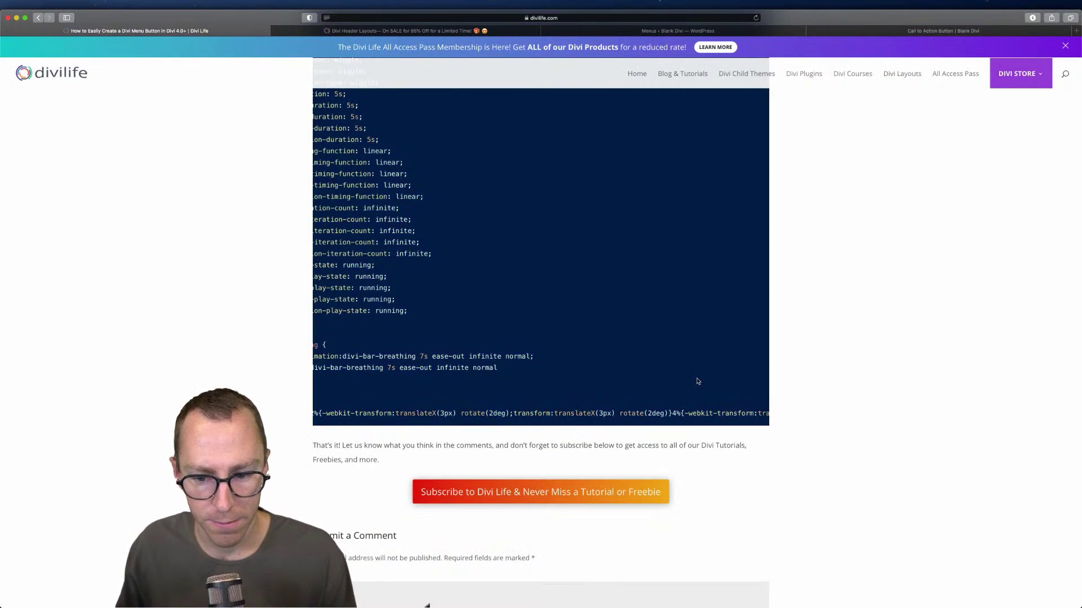
drag(738, 425, 319, 177)
scroll(296, 217, down, 8)
scroll(623, 304, right, 10)
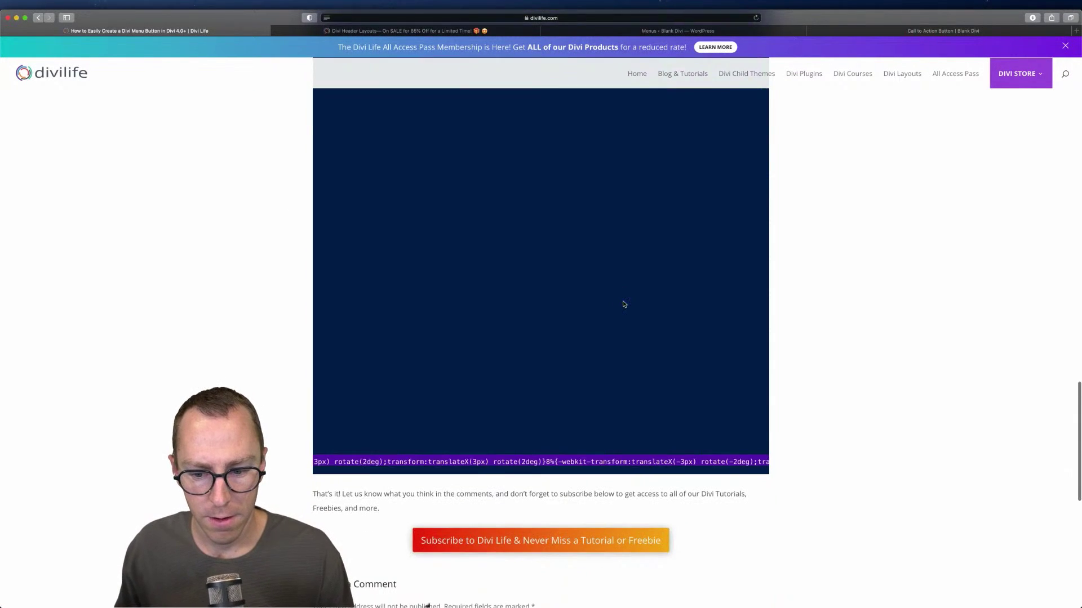
scroll(624, 304, left, 10)
click(231, 202)
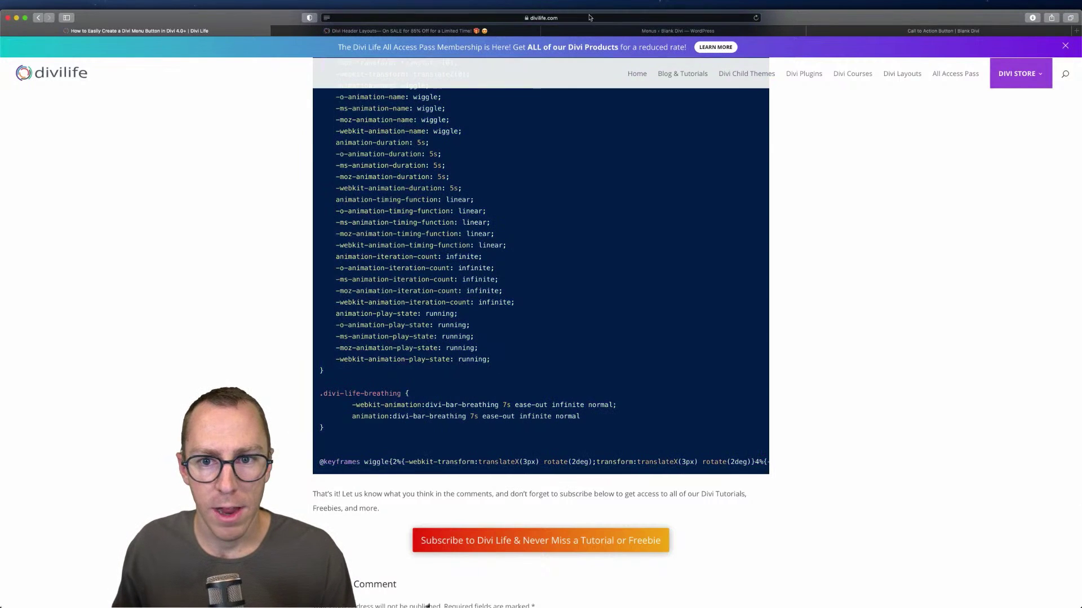
Paste the wiggle and divi-bar-breathing keyframe CSS into Divi Custom CSS below the menu button rules
click(691, 30)
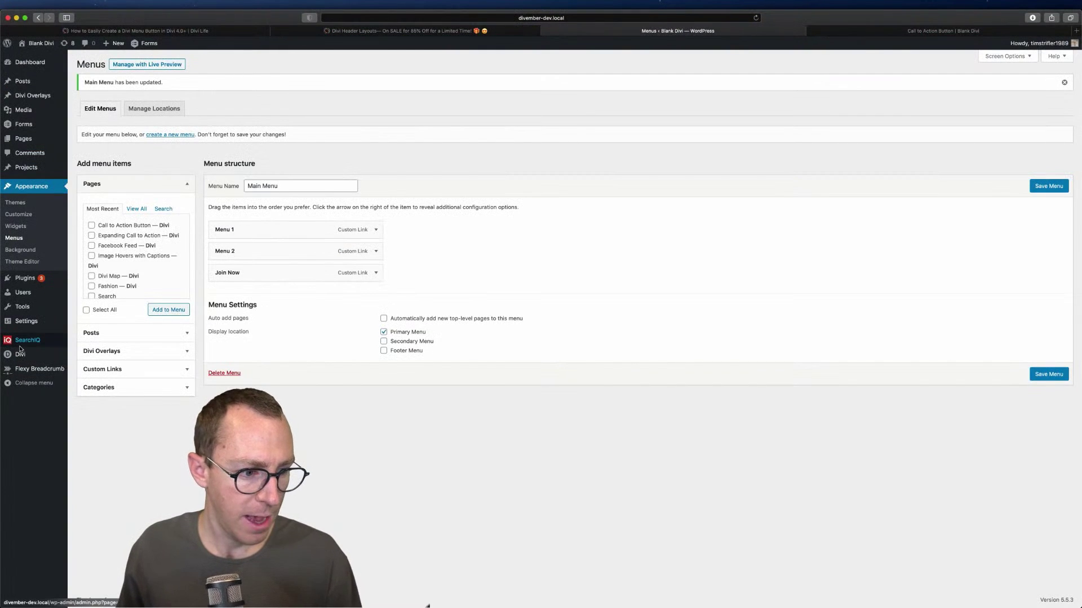
mouse_move(20, 352)
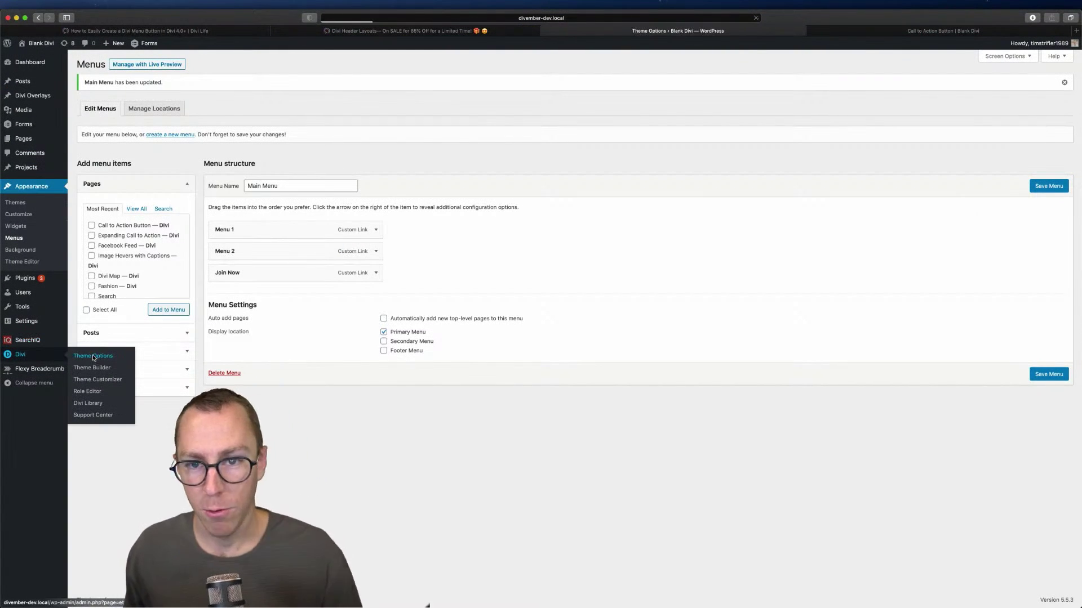
scroll(85, 490, down, 20)
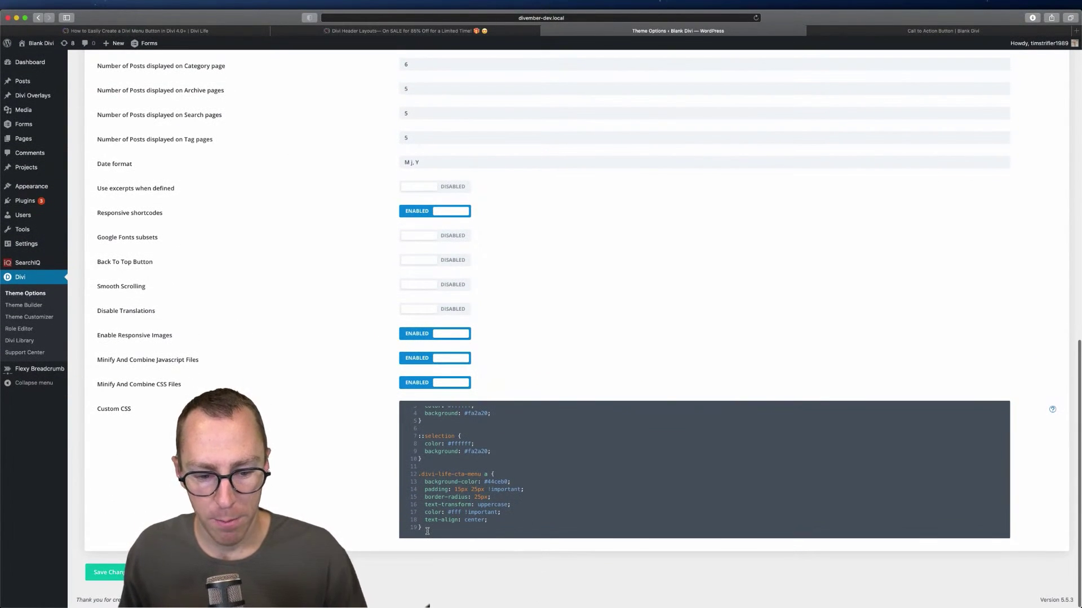
scroll(427, 532, down, 1)
click(427, 532)
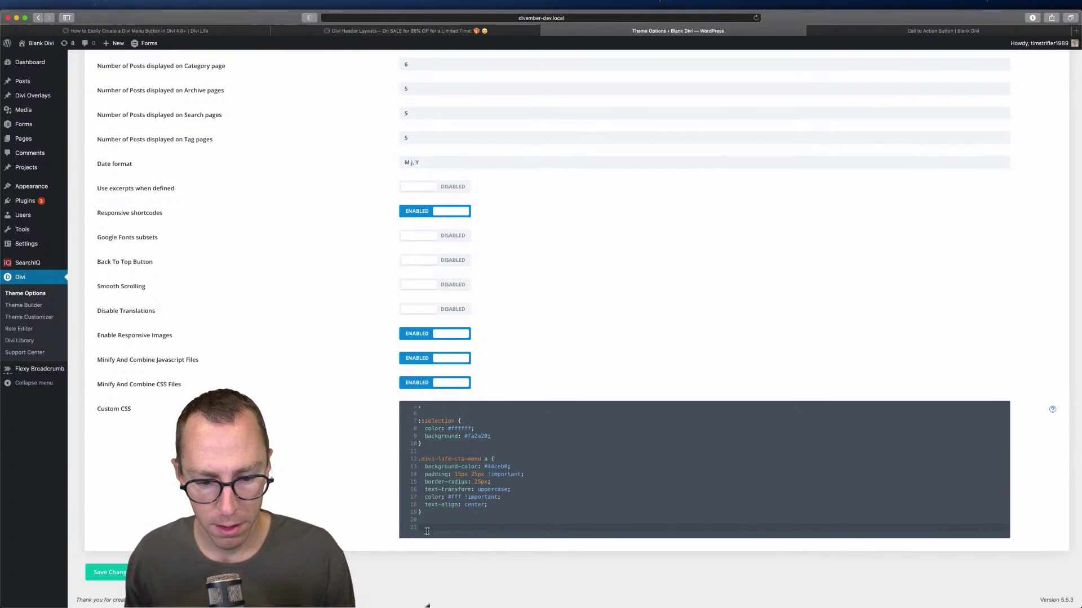
key(super+v)
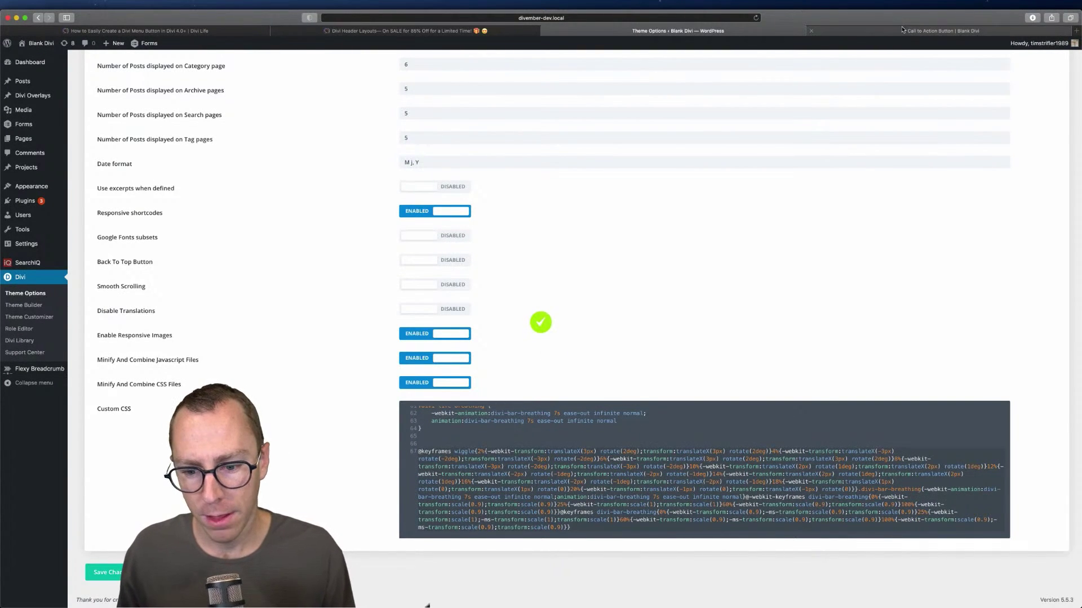
Reload the Call to Action Button page to preview the green rounded JOIN NOW button
click(835, 26)
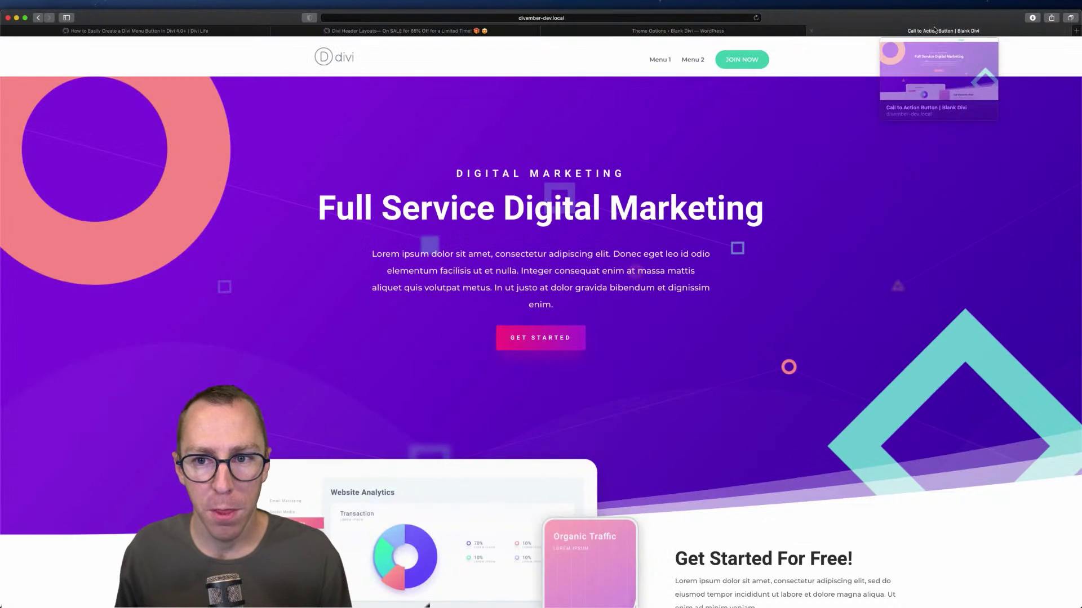
click(756, 19)
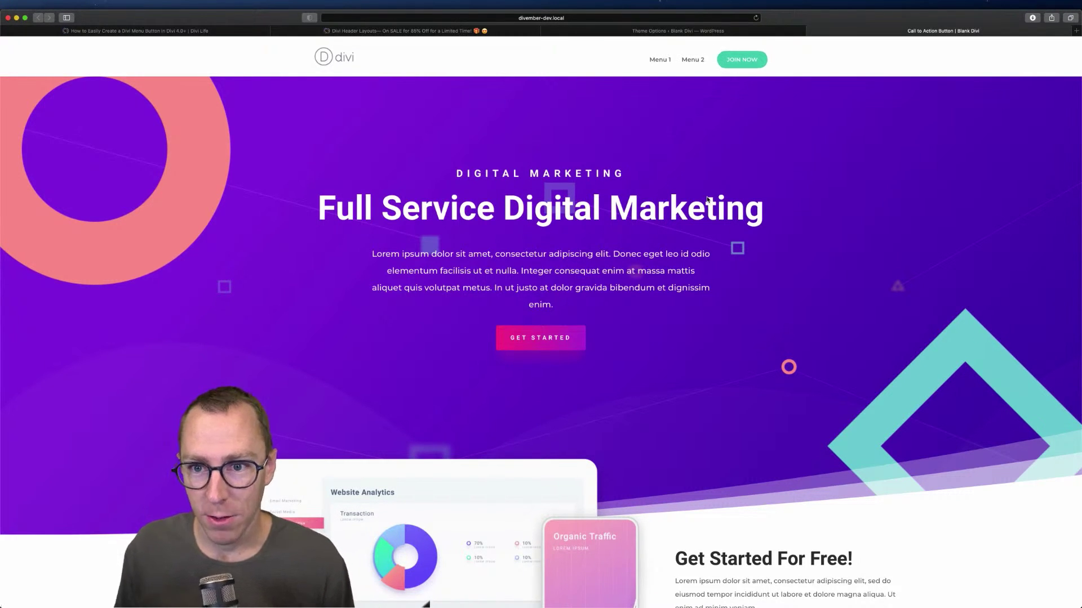
click(214, 32)
Highlight the divi-life-wiggle class in the article's Step Three section, then scroll past the code
scroll(243, 390, up, 10)
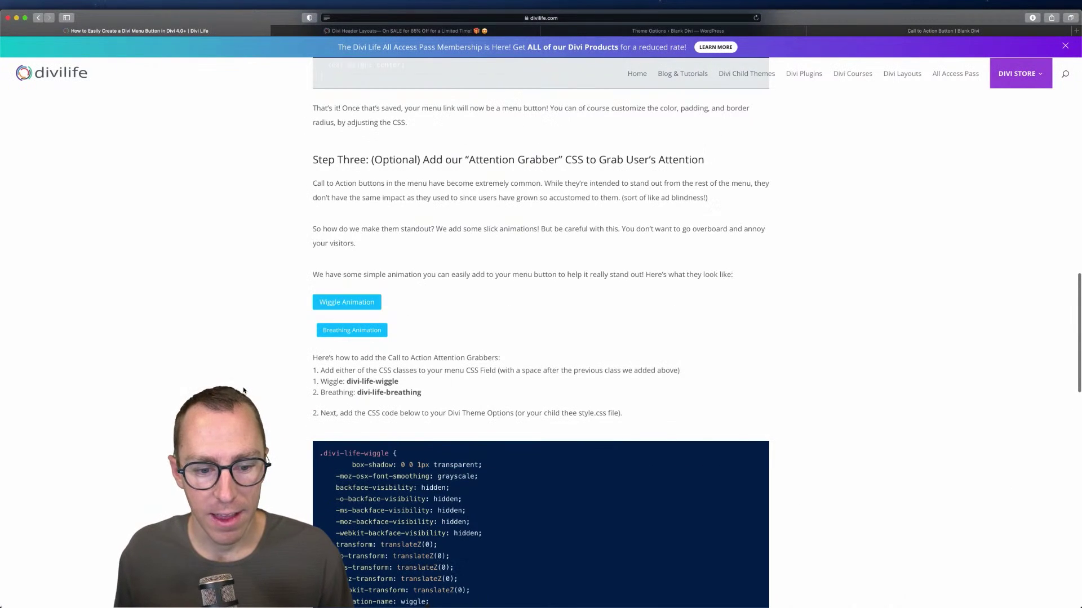
drag(399, 382, 345, 384)
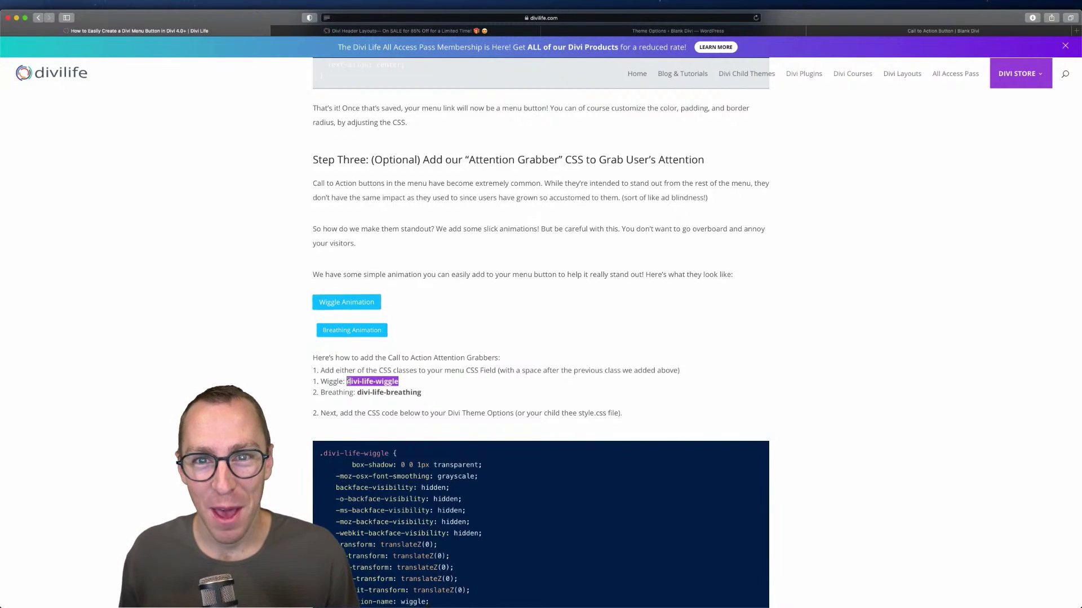
scroll(348, 381, down, 10)
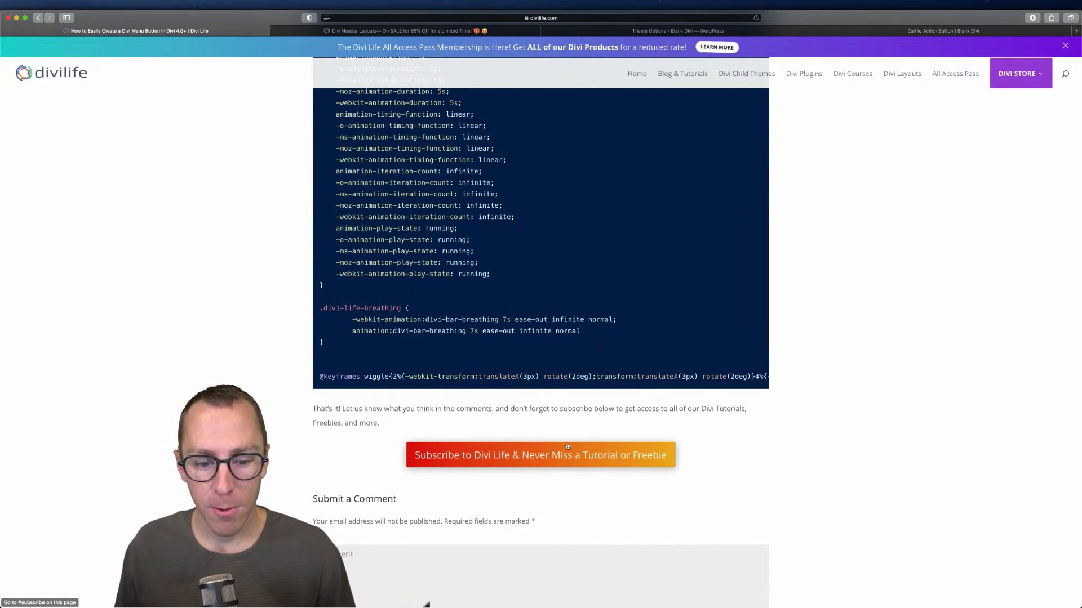
scroll(566, 446, down, 3)
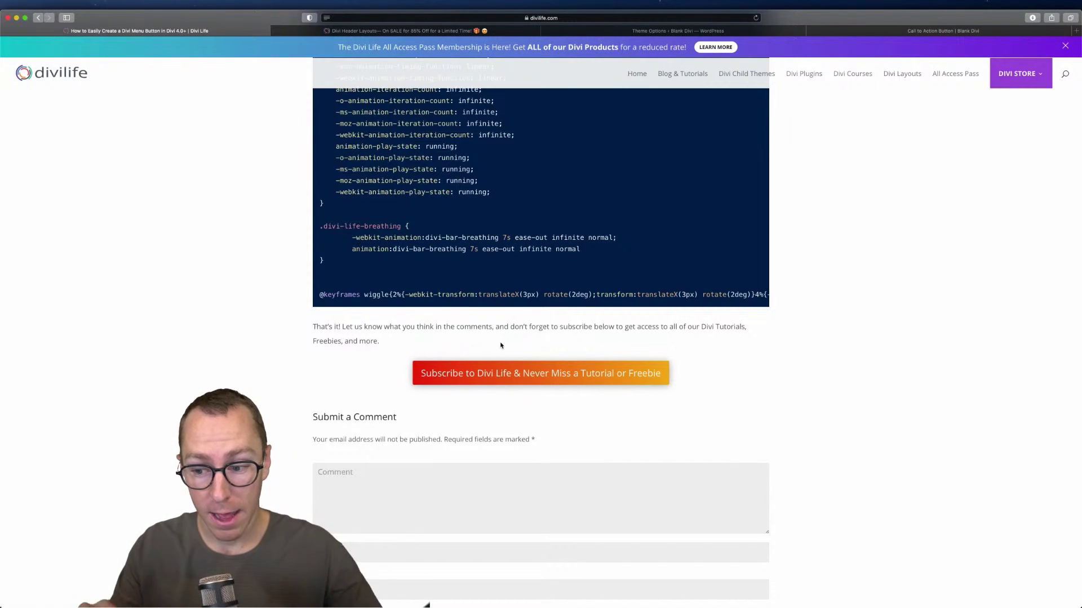
click(549, 374)
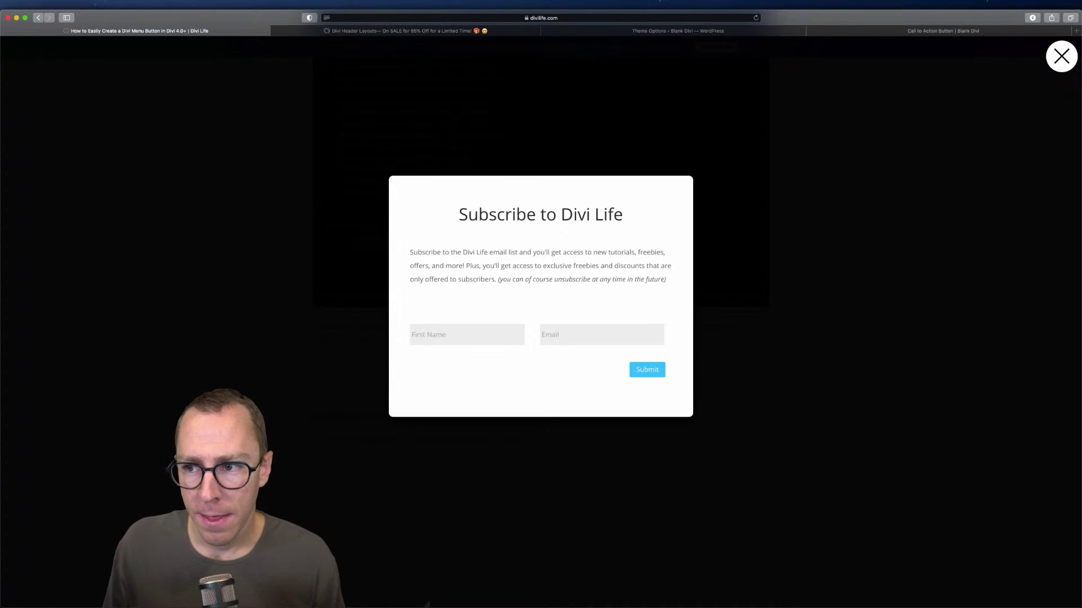
click(1066, 64)
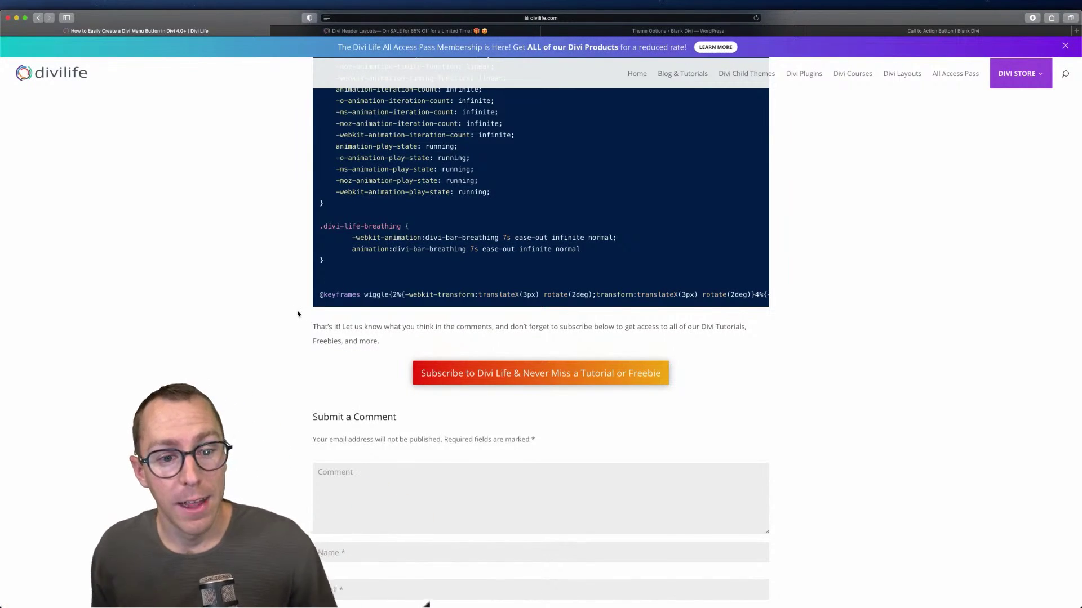
Scroll up to the tutorial's title and its Join Now button example
scroll(298, 314, up, 3)
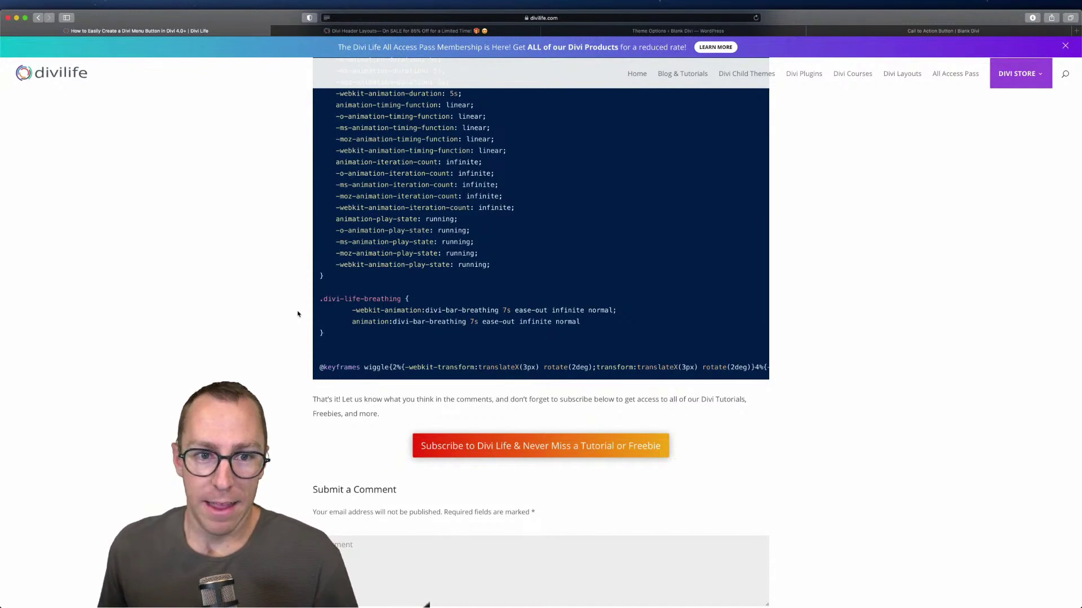
scroll(298, 314, up, 20)
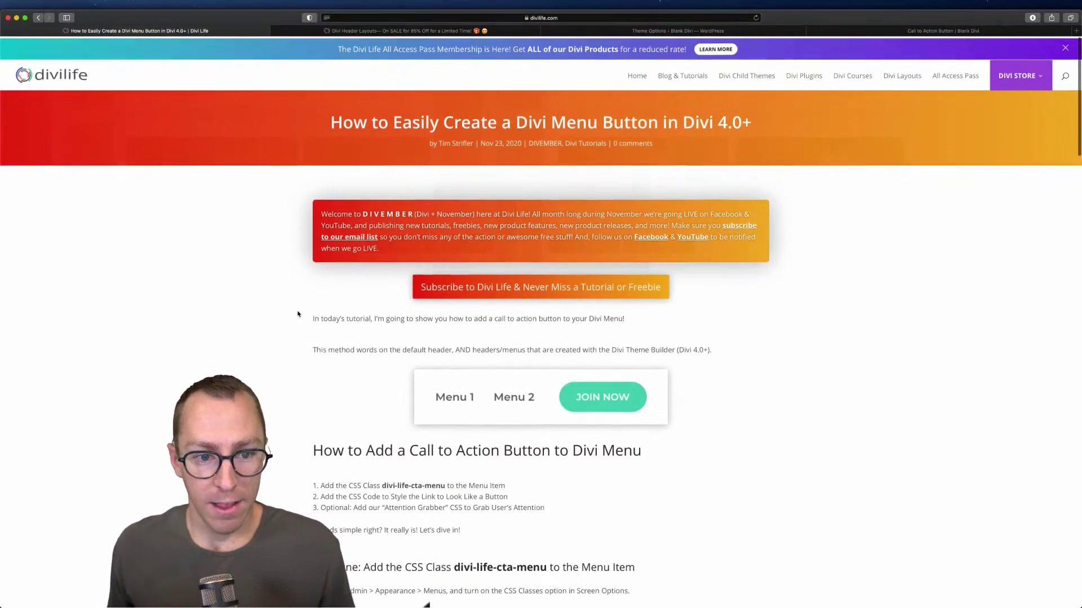